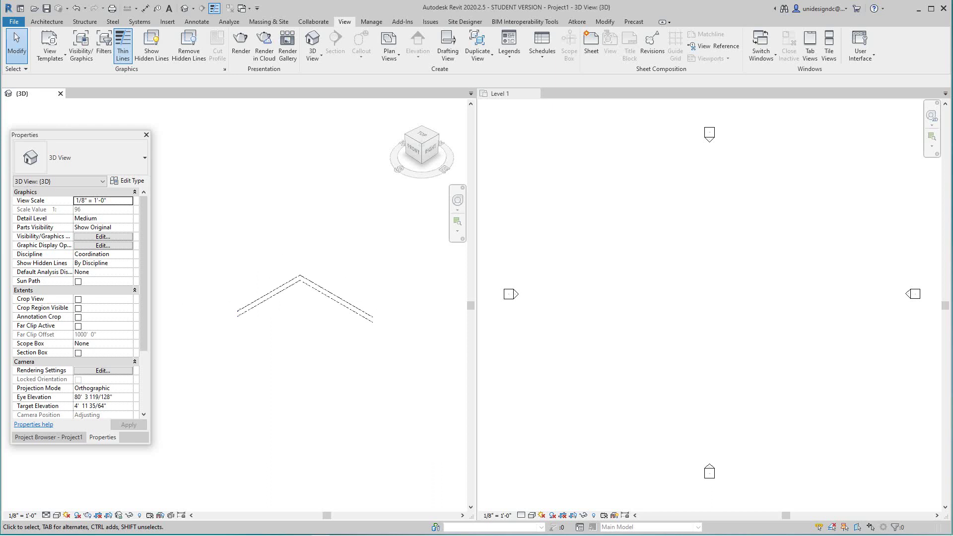
# Step: Move the Properties palette aside to free more of the 3D view around the level lines
pyautogui.scroll(4, 346, 320)
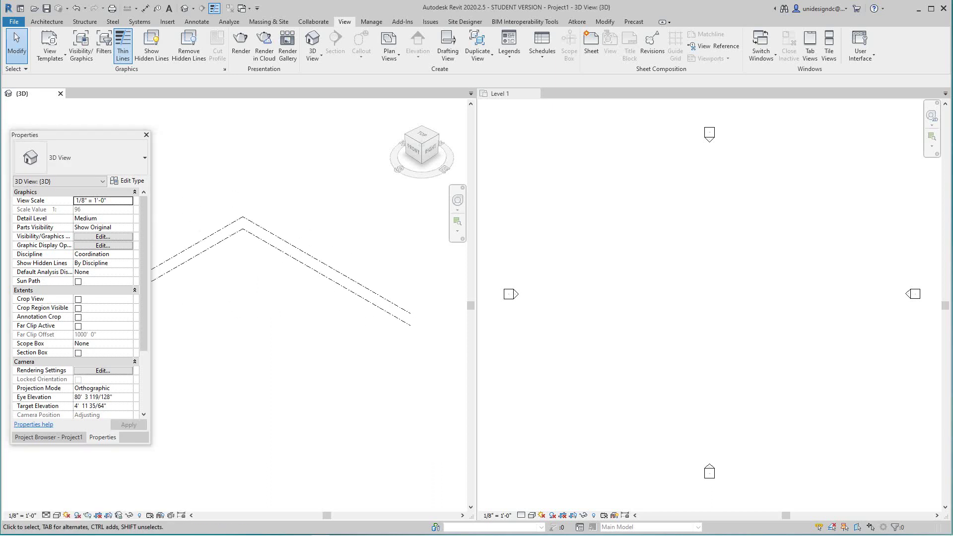
pyautogui.moveTo(347, 320); pyautogui.dragTo(399, 323, button='middle')
pyautogui.moveTo(80, 135); pyautogui.dragTo(72, 125)
pyautogui.moveTo(308, 308); pyautogui.dragTo(288, 324, button='middle')
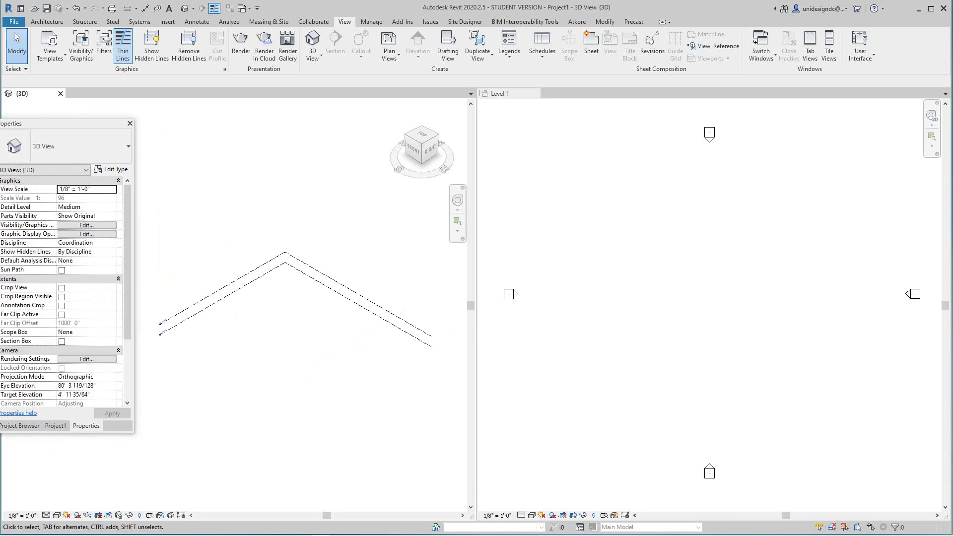
pyautogui.moveTo(298, 323)
pyautogui.mouseDown(button='middle')
pyautogui.moveTo(308, 296)
pyautogui.moveTo(301, 315)
pyautogui.mouseUp(button='middle')
# Step: Examine the level lines in the 3D view and the elevation markers in the Level 1 floor plan
pyautogui.scroll(1, 335, 230)
pyautogui.scroll(-1, 311, 236)
pyautogui.scroll(1, 311, 236)
pyautogui.scroll(2, 430, 425)
pyautogui.click(679, 298)
pyautogui.scroll(-4, 679, 298)
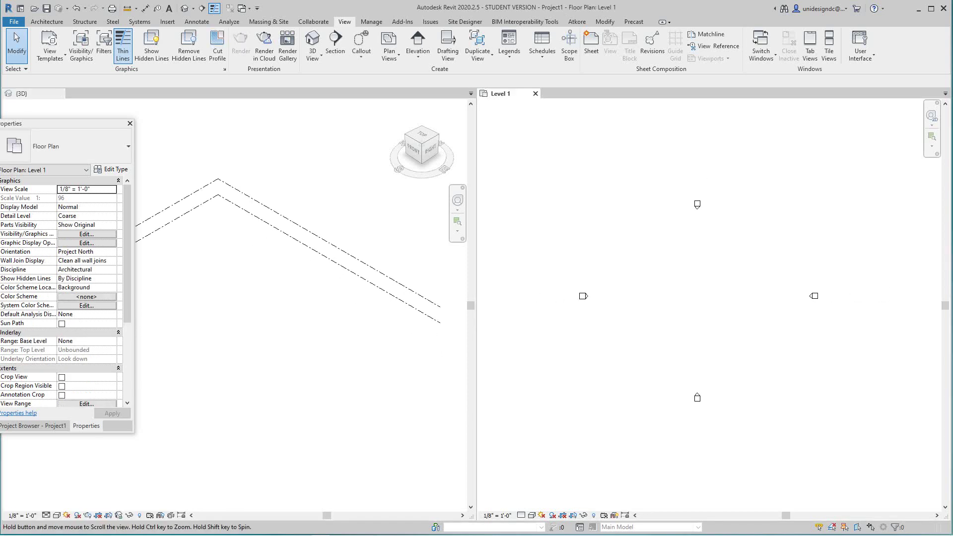
pyautogui.scroll(3, 679, 299)
pyautogui.scroll(2, 678, 298)
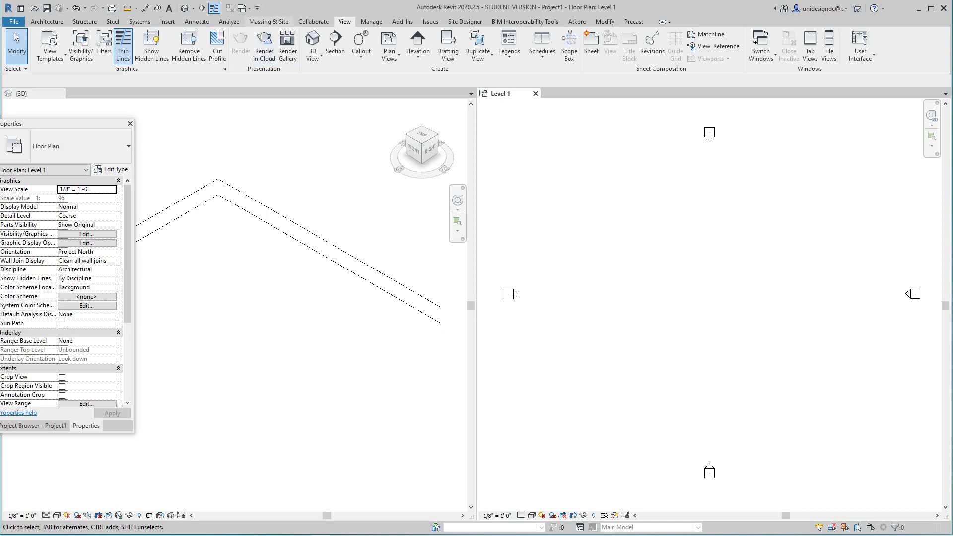
# Step: Start a new in-place mass from the 3D view and accept the name Mass 1
pyautogui.click(269, 22)
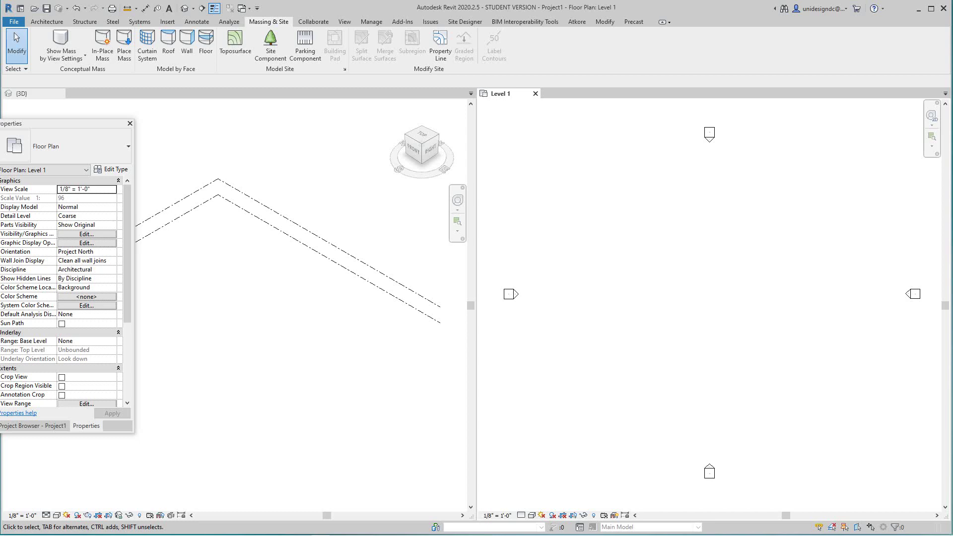
pyautogui.scroll(-1, 214, 171)
pyautogui.scroll(-3, 289, 278)
pyautogui.moveTo(289, 278); pyautogui.dragTo(308, 290, button='middle')
pyautogui.scroll(1, 202, 120)
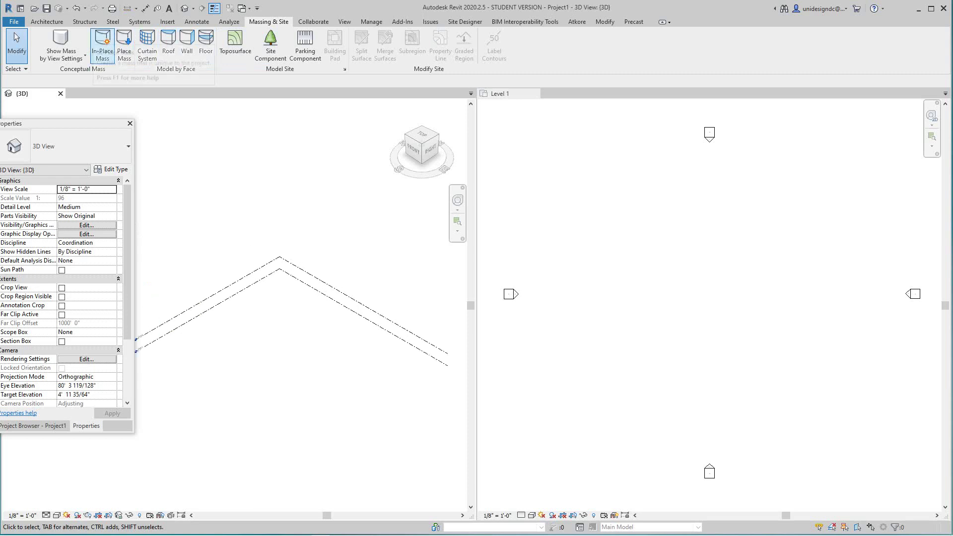
pyautogui.click(103, 42)
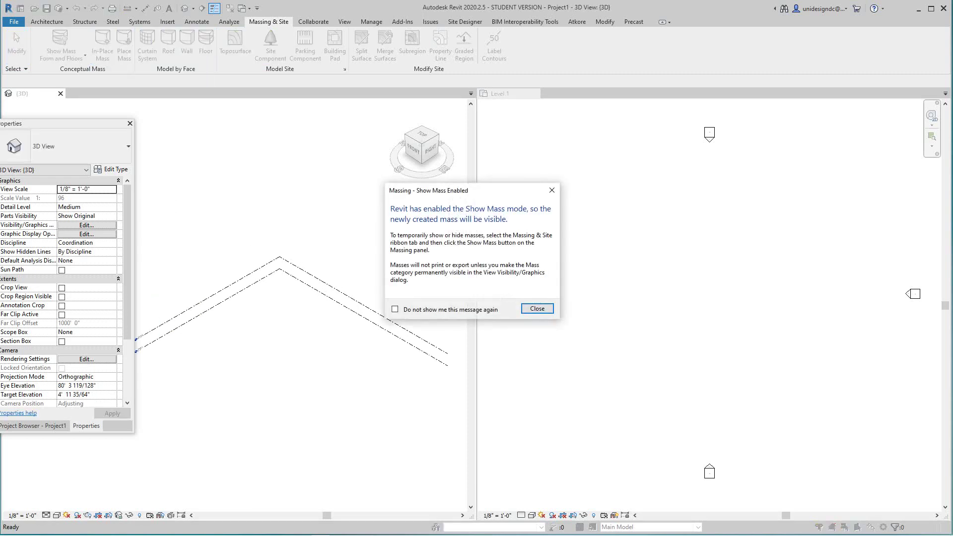
pyautogui.press('Return')
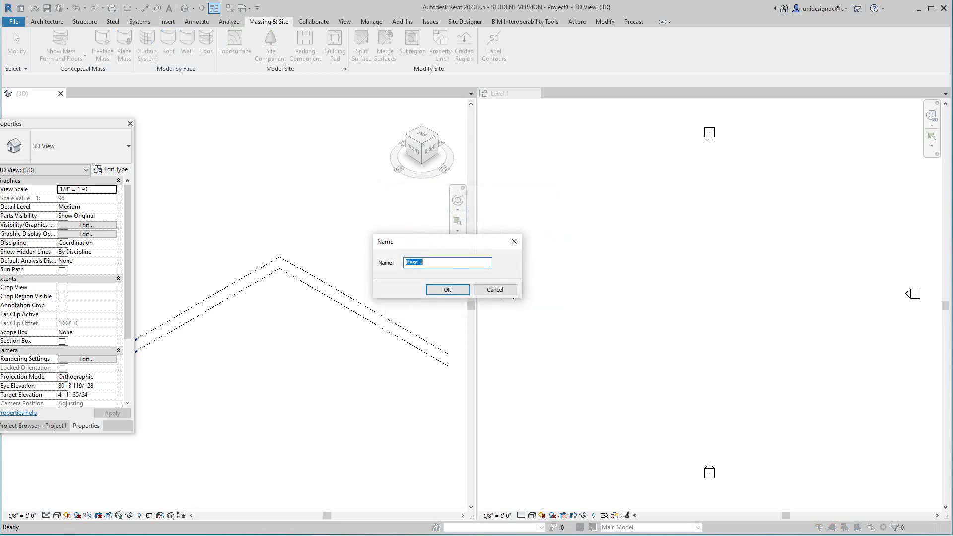
pyautogui.click(448, 289)
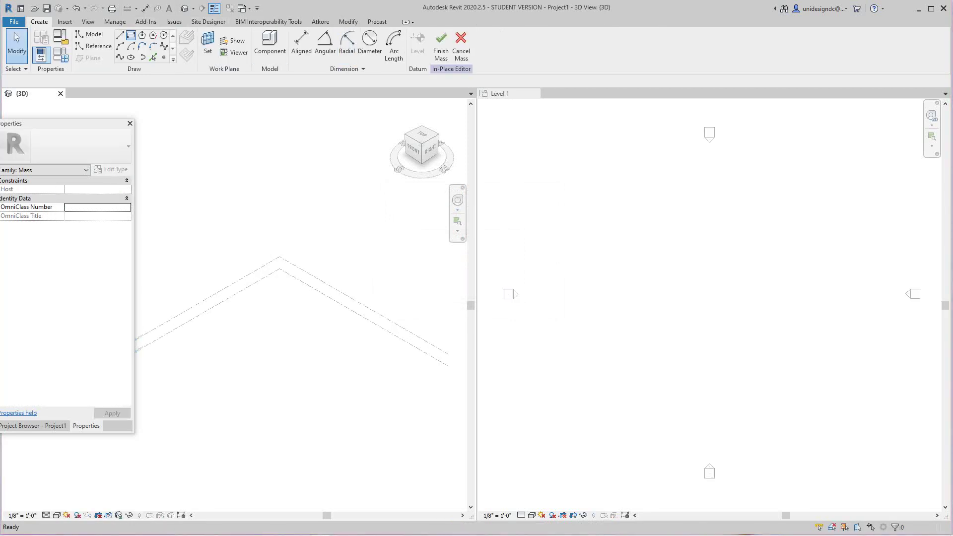
# Step: Draw a rectangular footprint on Level 1 in the 3D view, inside the corner of the level lines
pyautogui.click(130, 34)
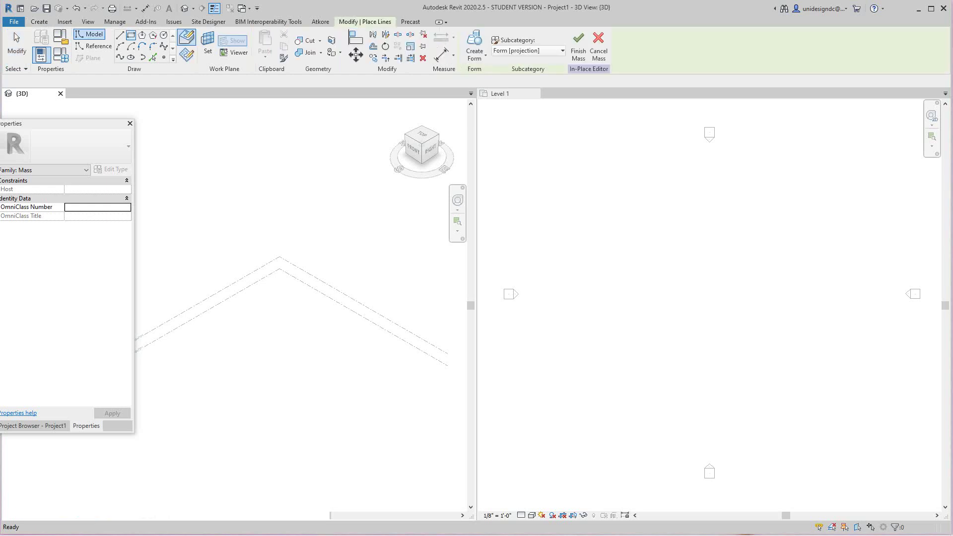
pyautogui.scroll(2, 297, 347)
pyautogui.scroll(2, 265, 307)
pyautogui.click(268, 304)
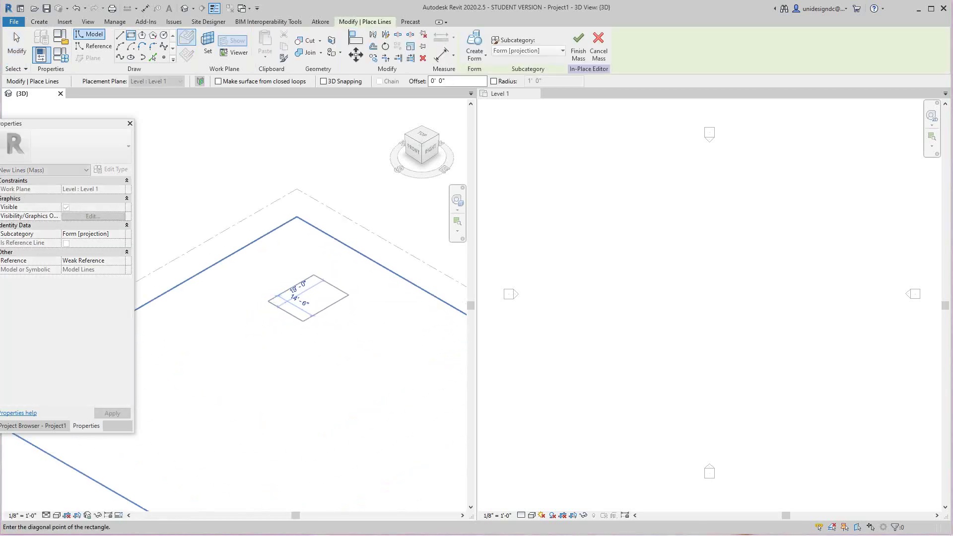
pyautogui.click(362, 304)
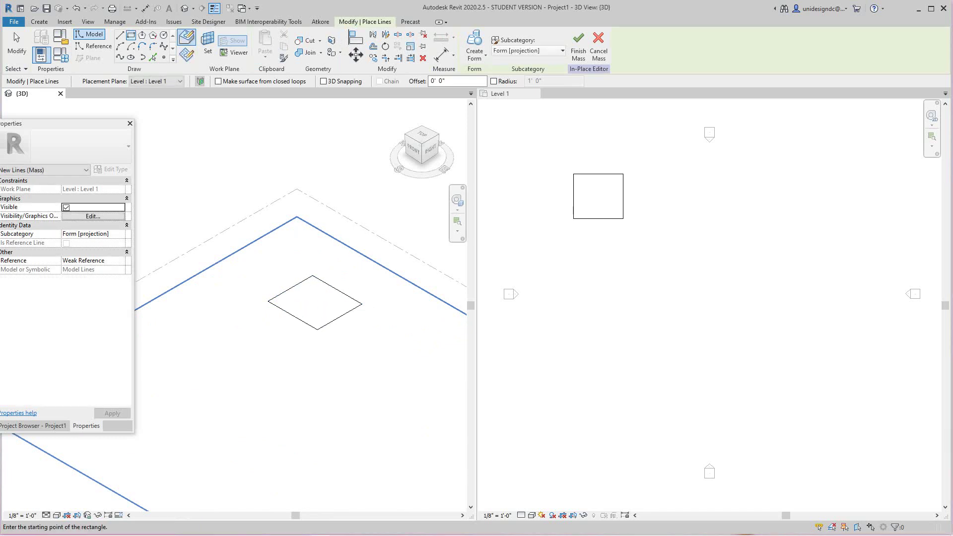
# Step: Create a solid form from the rectangle and pull its top face up into a tall box
pyautogui.click(474, 49)
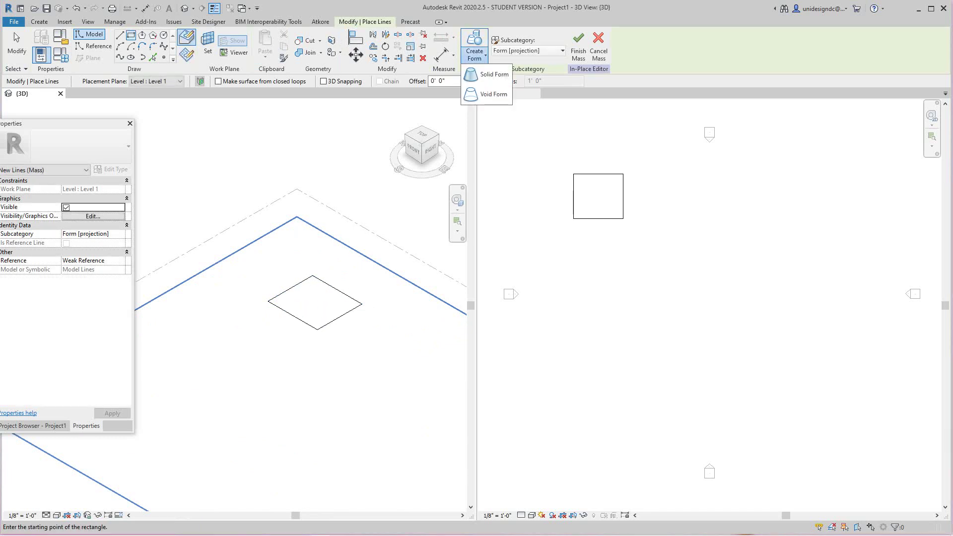
pyautogui.click(492, 75)
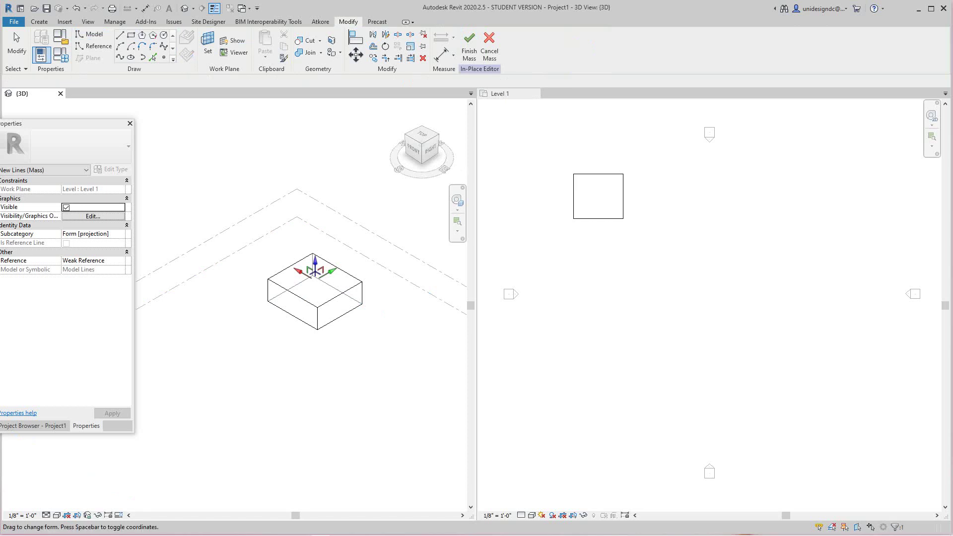
pyautogui.moveTo(315, 261); pyautogui.dragTo(314, 164)
pyautogui.press('Escape')
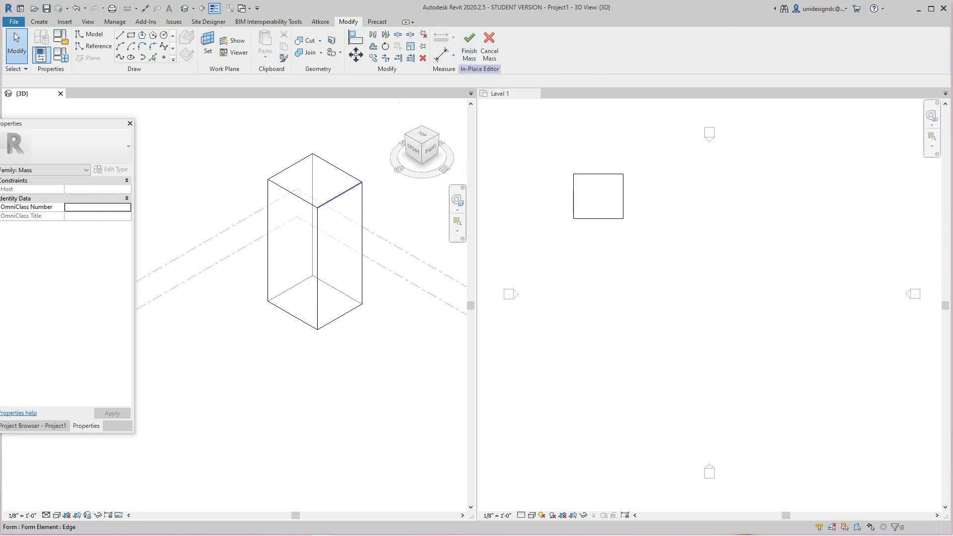
# Step: Finish the in-place mass of the tall box
pyautogui.moveTo(318, 228); pyautogui.dragTo(320, 317, button='middle')
pyautogui.rightClick(365, 238)
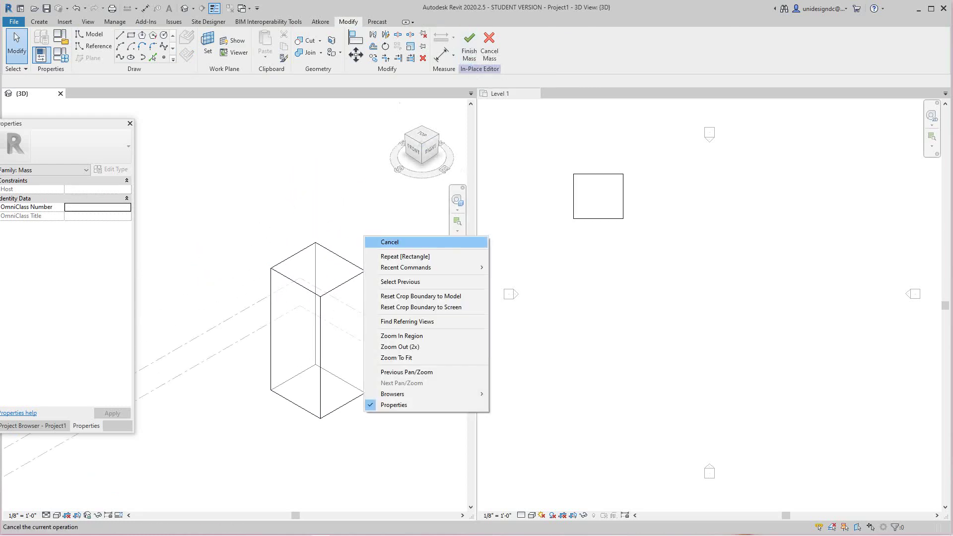
pyautogui.click(379, 240)
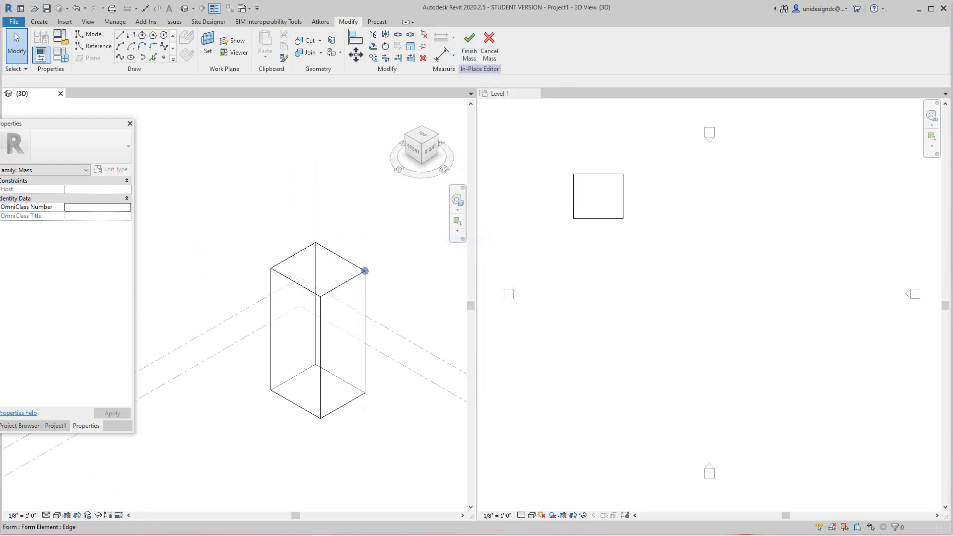
pyautogui.scroll(-2, 286, 184)
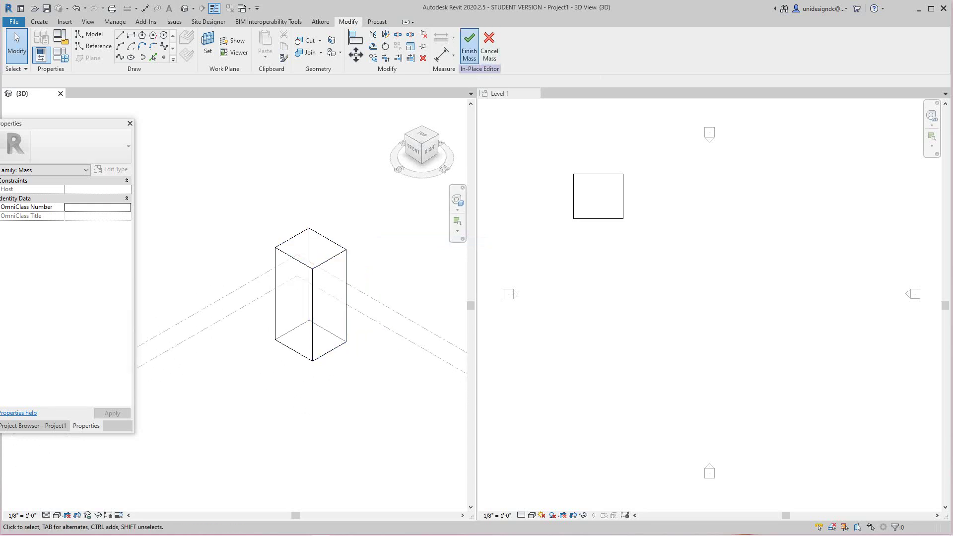
pyautogui.click(469, 45)
# Step: Stretch the finished box mass higher and extend its right side into a long, slab-like block
pyautogui.scroll(-2, 321, 331)
pyautogui.moveTo(321, 332); pyautogui.dragTo(307, 299, button='middle')
pyautogui.click(276, 237)
pyautogui.scroll(2, 304, 226)
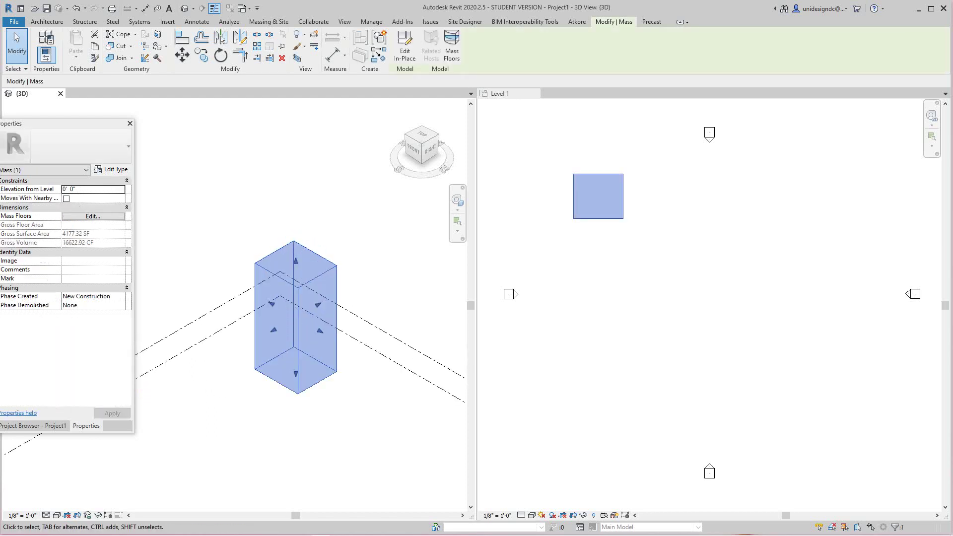
pyautogui.moveTo(296, 256); pyautogui.dragTo(298, 172)
pyautogui.moveTo(323, 288); pyautogui.dragTo(424, 347)
pyautogui.click(300, 434)
pyautogui.scroll(-3, 300, 434)
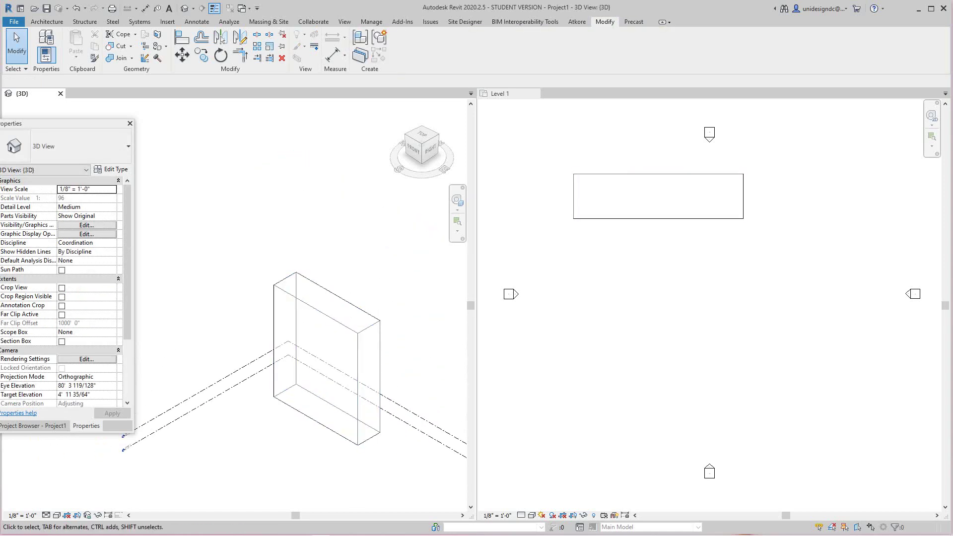
# Step: Undo the lengthening of the box mass and redo it
pyautogui.hotkey('ctrl', 'z')
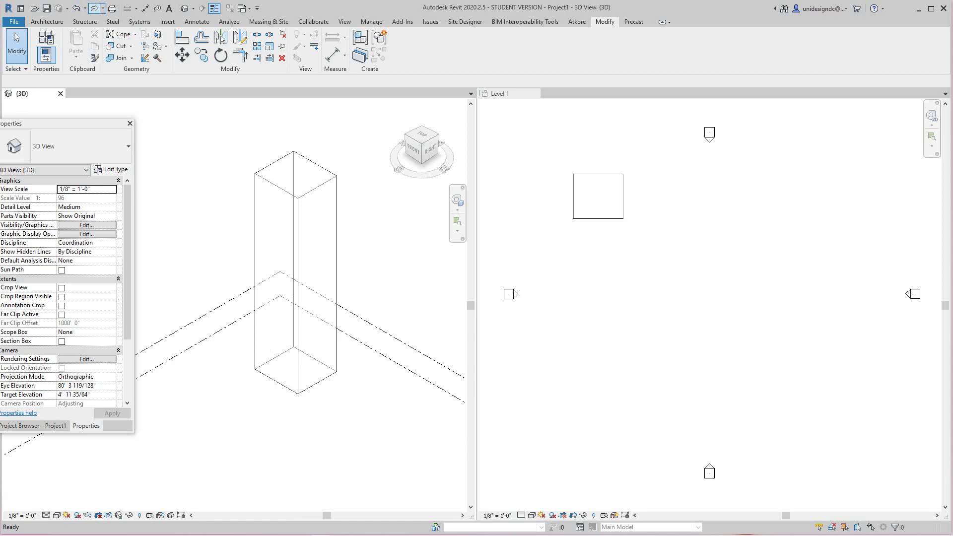
pyautogui.click(94, 9)
pyautogui.scroll(-2, 298, 224)
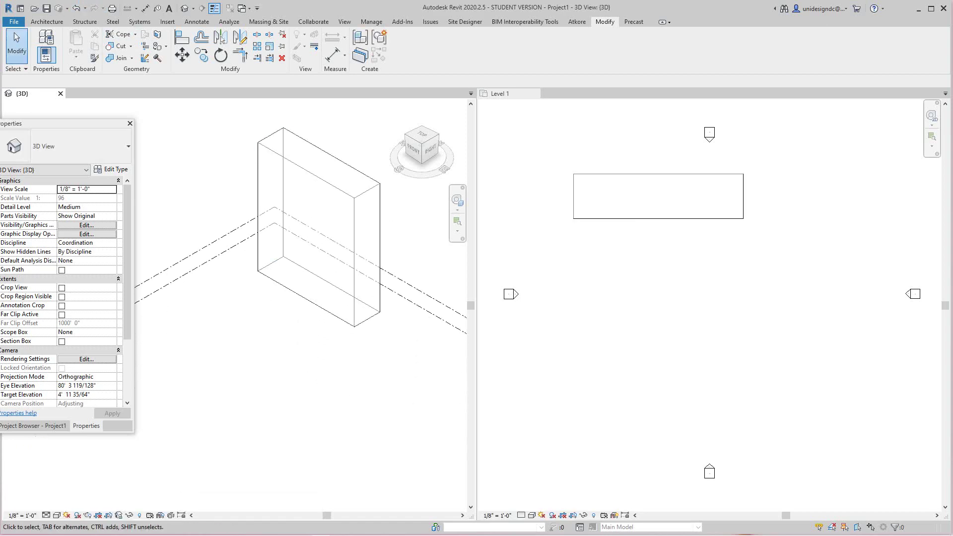
# Step: Start a second in-place mass and accept the name Mass 2
pyautogui.moveTo(318, 239); pyautogui.dragTo(348, 249, button='middle')
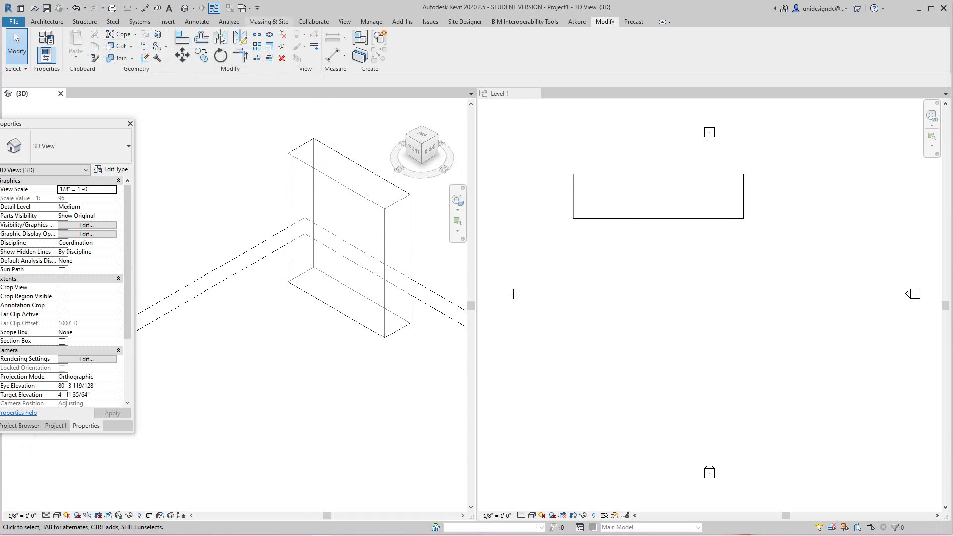
pyautogui.click(268, 22)
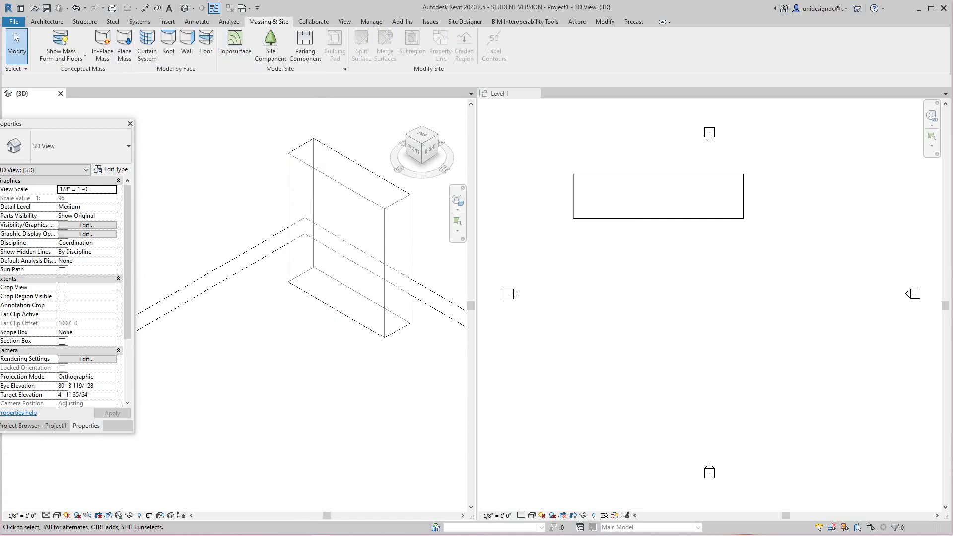
pyautogui.click(102, 43)
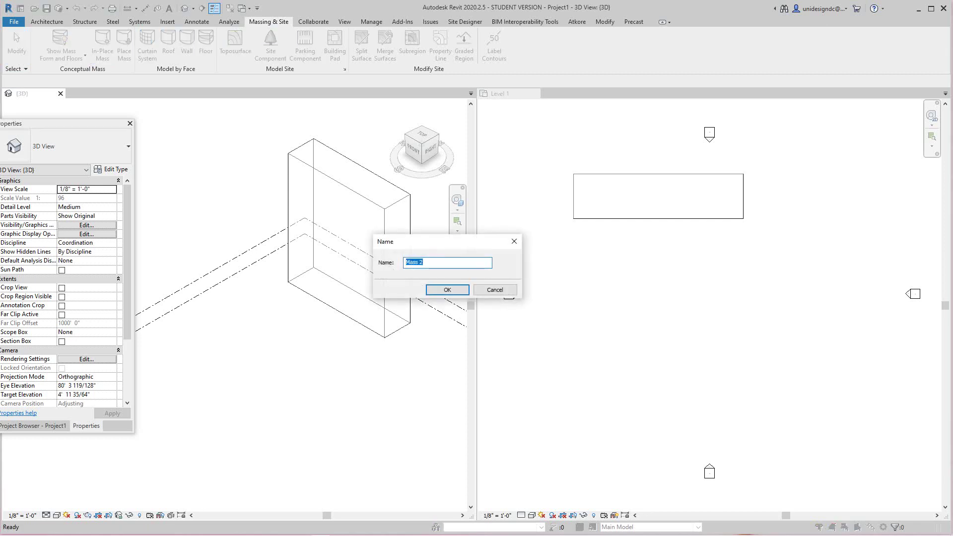
pyautogui.click(448, 290)
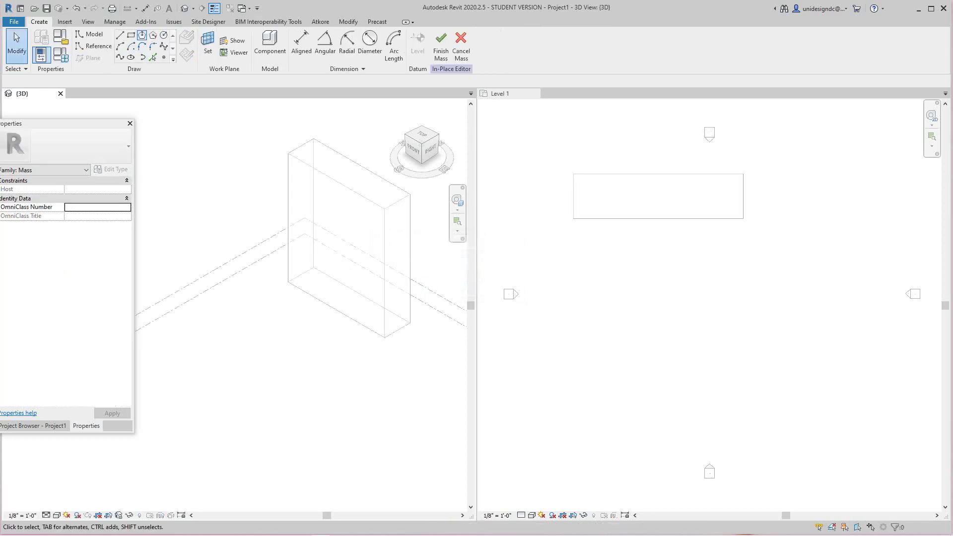
# Step: Draw a six-sided inscribed polygon on Level 1 in front of the slab-like block
pyautogui.click(142, 35)
pyautogui.click(217, 335)
pyautogui.click(249, 347)
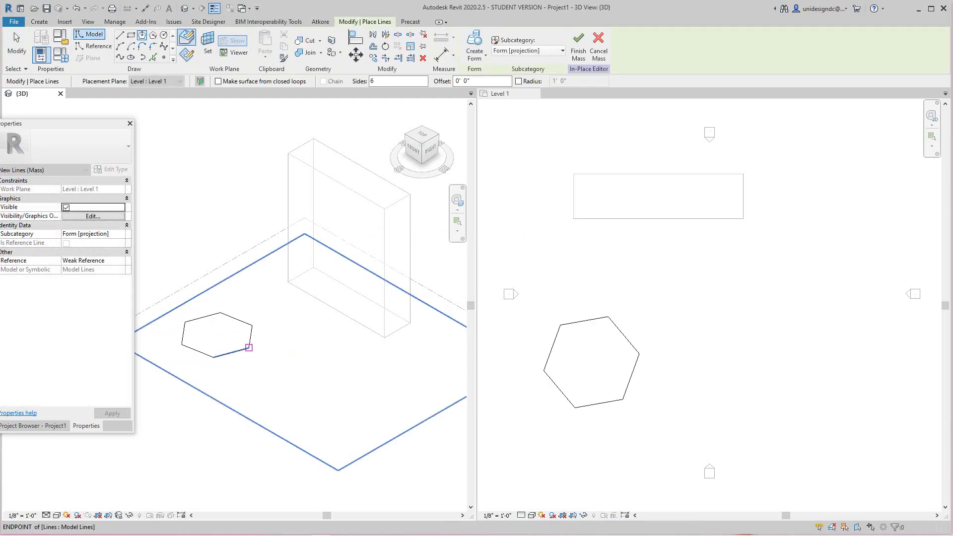
# Step: Create a solid form from the hexagon and raise its top face to a height of about 72'-4"
pyautogui.click(475, 55)
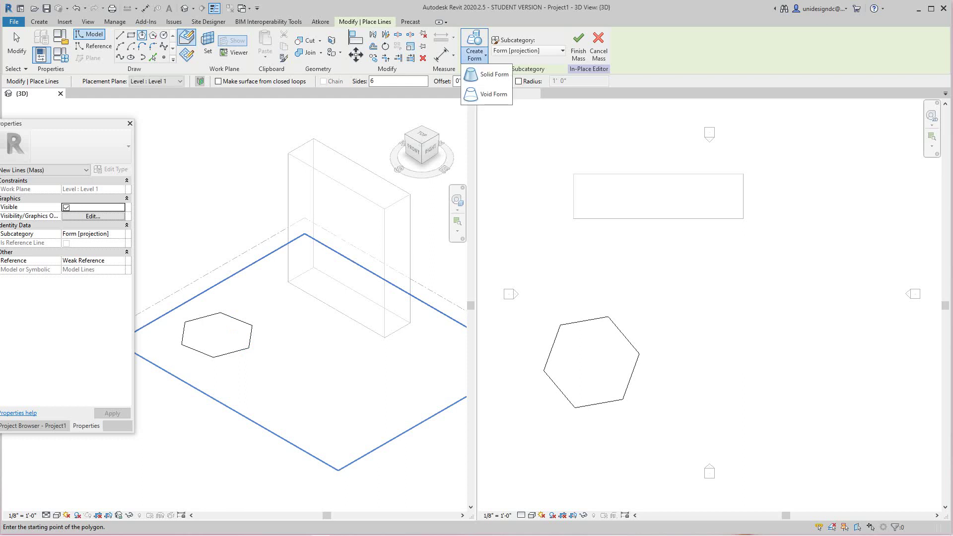
pyautogui.click(475, 55)
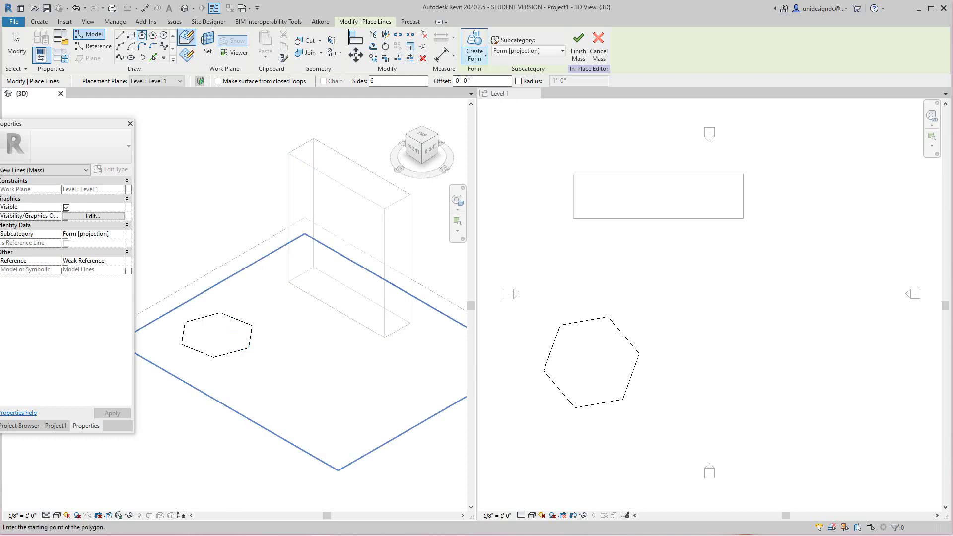
pyautogui.click(475, 53)
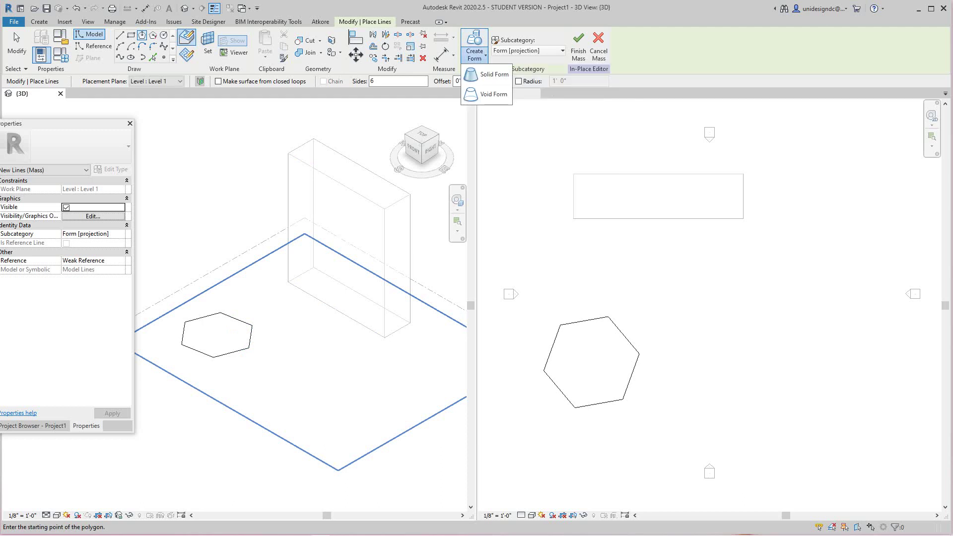
pyautogui.click(494, 75)
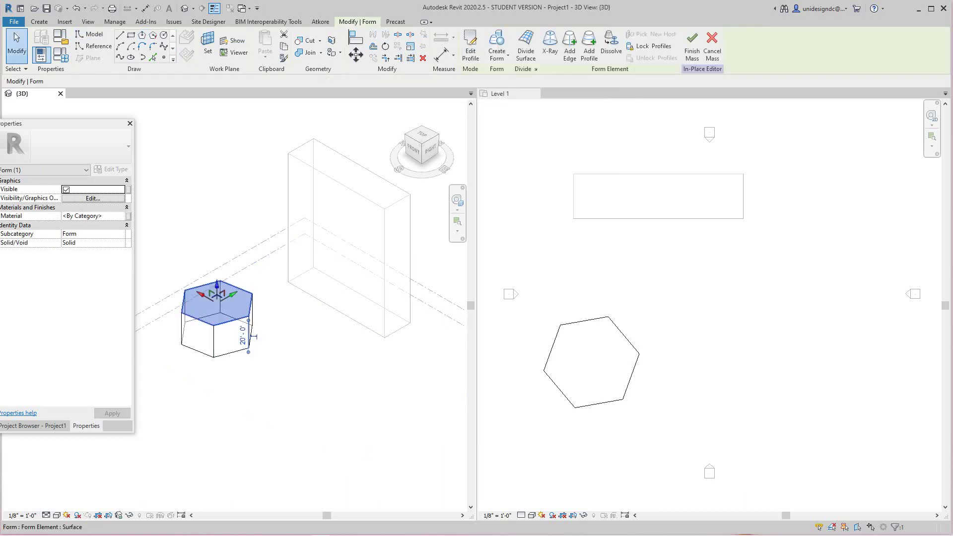
pyautogui.scroll(1, 234, 321)
pyautogui.moveTo(212, 277); pyautogui.dragTo(212, 165)
pyautogui.scroll(-1, 212, 166)
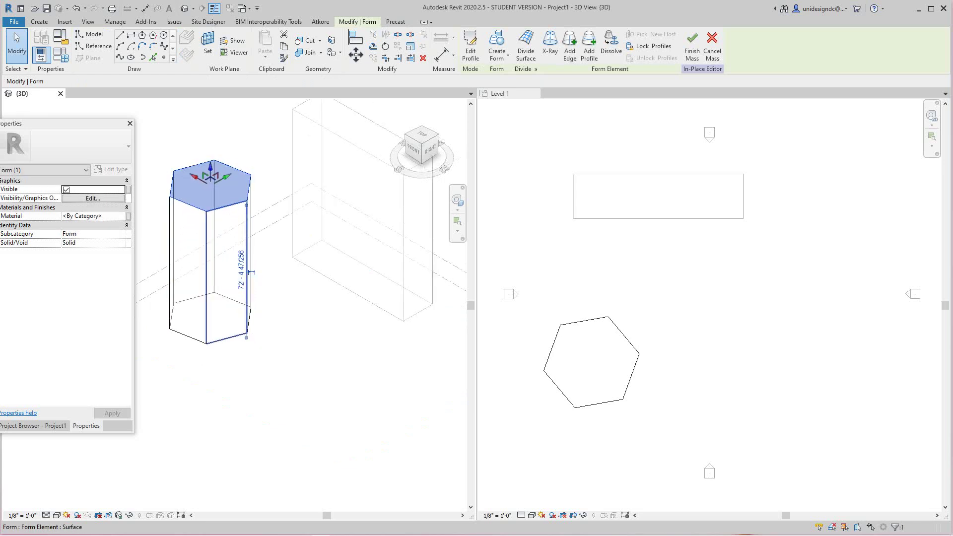
# Step: Shift the hexagonal form's top face up and sideways so the prism leans, at a height of about 79'-9"
pyautogui.moveTo(214, 166); pyautogui.dragTo(264, 262, button='middle')
pyautogui.scroll(2, 279, 268)
pyautogui.scroll(-1, 307, 407)
pyautogui.scroll(2, 305, 400)
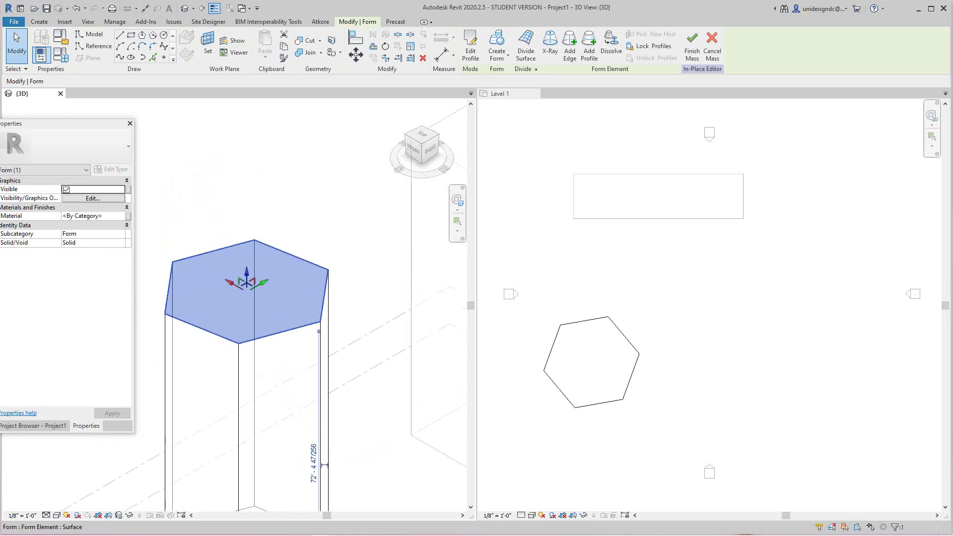
pyautogui.moveTo(246, 272); pyautogui.dragTo(177, 207)
pyautogui.scroll(-1, 184, 214)
pyautogui.moveTo(185, 215); pyautogui.dragTo(266, 194, button='middle')
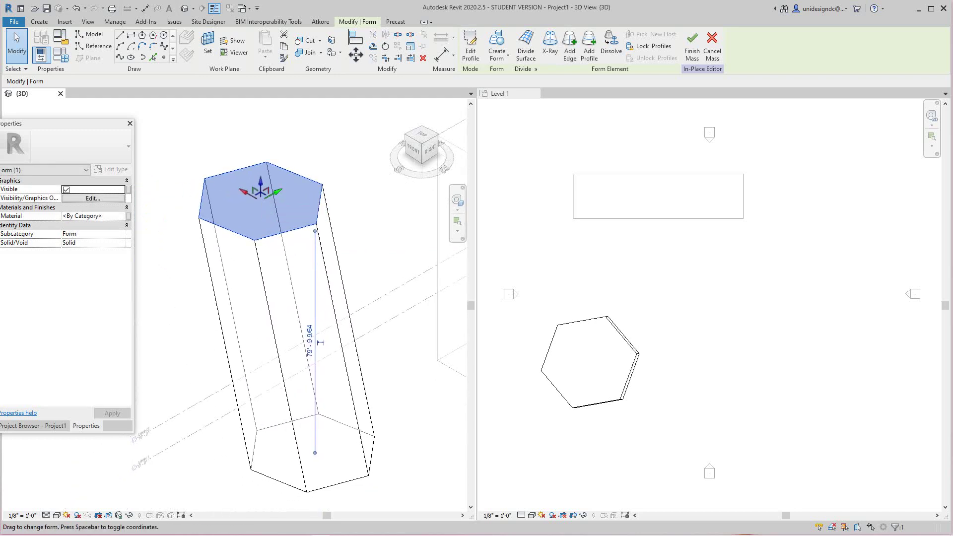
# Step: Bring the hexagonal form's top face back over its base and up to a height of about 104'-11"
pyautogui.moveTo(244, 191); pyautogui.dragTo(307, 133)
pyautogui.scroll(-3, 211, 229)
pyautogui.moveTo(211, 229); pyautogui.dragTo(193, 248, button='middle')
pyautogui.scroll(-2, 256, 283)
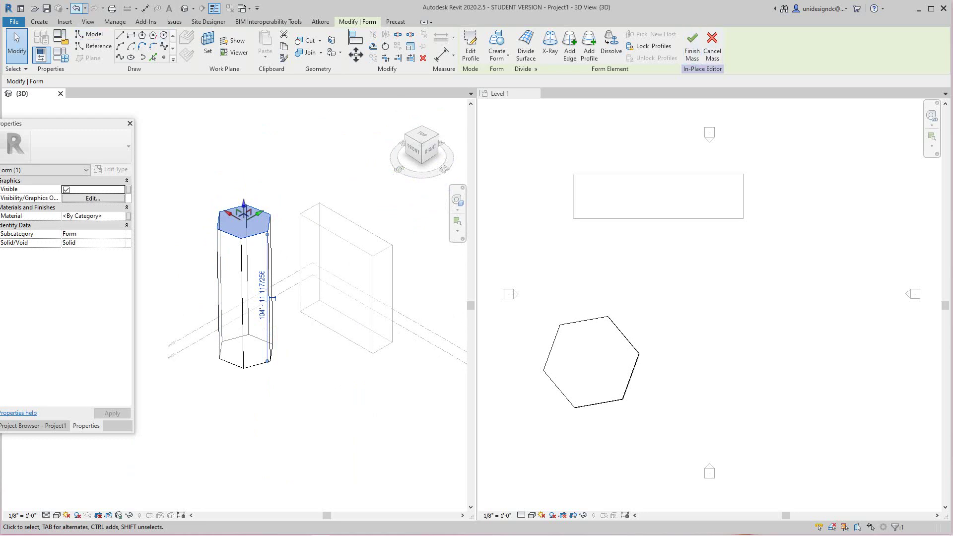
# Step: Undo the last change to the hexagonal form and finish the in-place mass
pyautogui.click(76, 8)
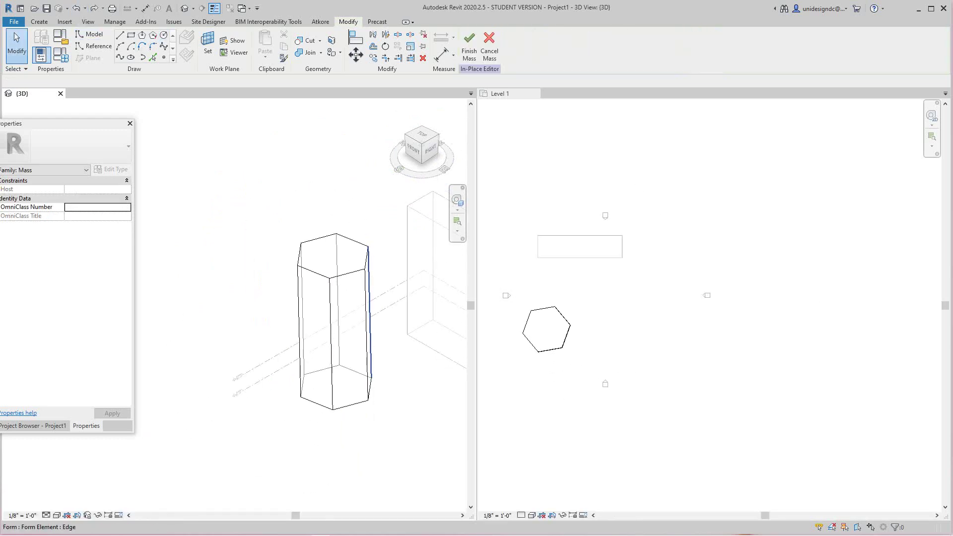
pyautogui.click(469, 46)
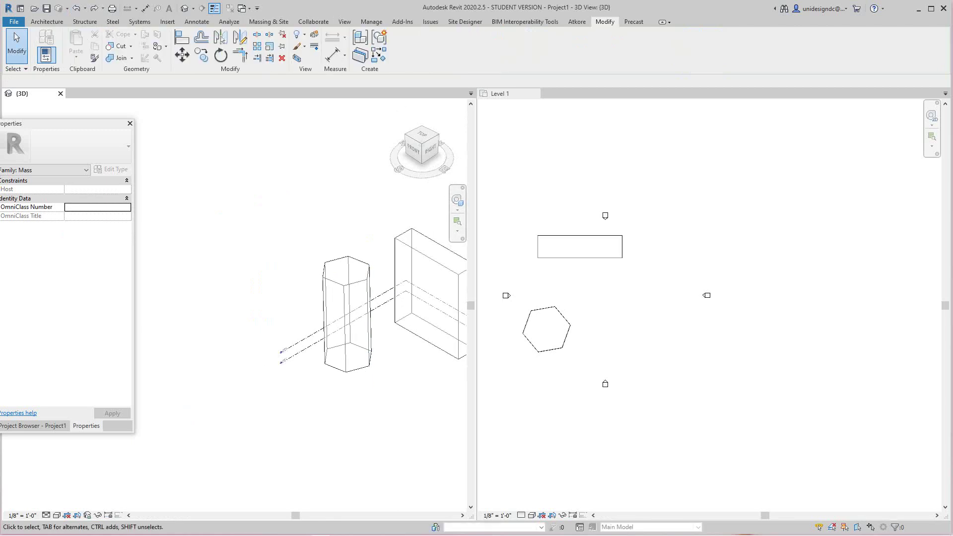
# Step: Set the 3D view's detail level to Fine and its visual style to Shaded
pyautogui.scroll(-3, 261, 283)
pyautogui.moveTo(261, 283); pyautogui.dragTo(183, 286, button='middle')
pyautogui.scroll(-1, 183, 286)
pyautogui.scroll(5, 277, 325)
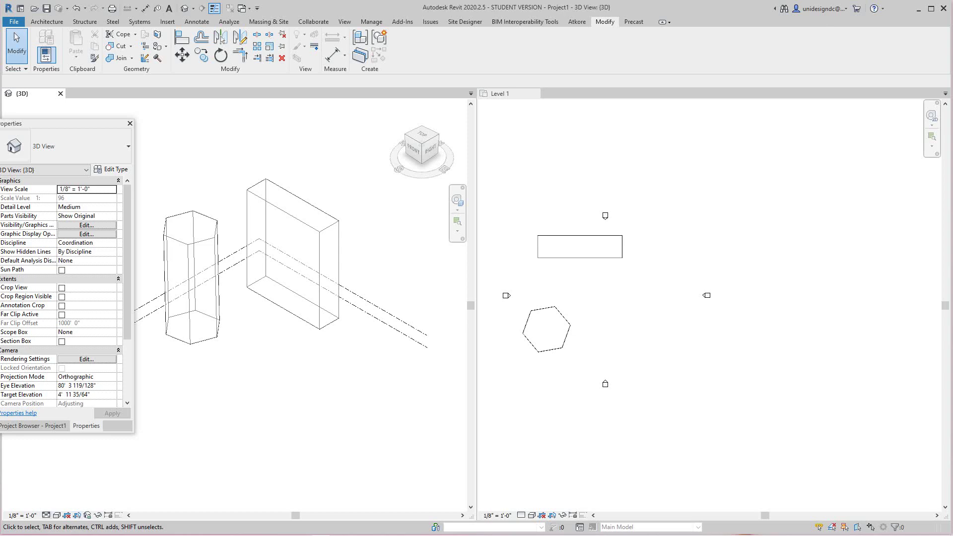
pyautogui.click(47, 515)
pyautogui.click(60, 506)
pyautogui.click(56, 515)
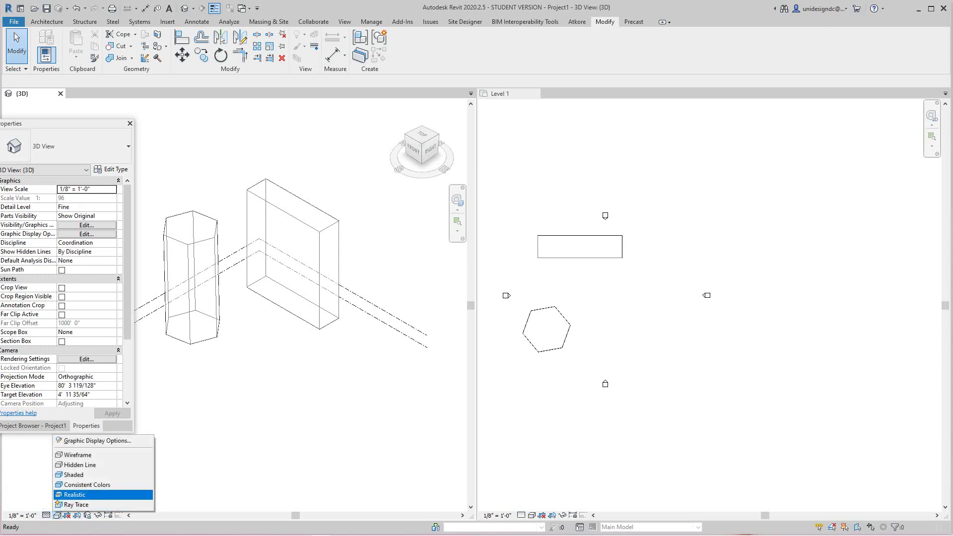
pyautogui.click(79, 475)
pyautogui.scroll(-1, 442, 417)
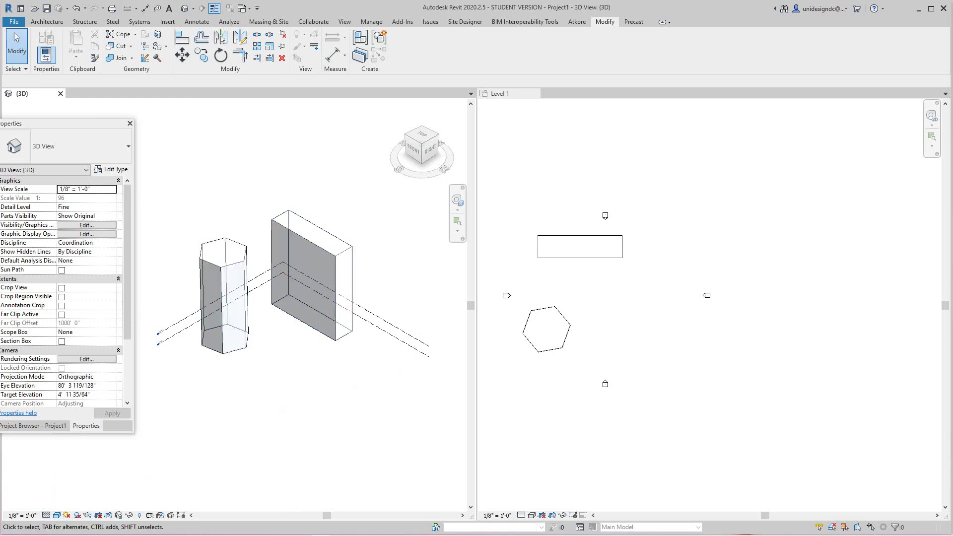
# Step: Examine the shaded slab and hexagonal masses in 3D and their outlines on the Level 1 plan
pyautogui.scroll(-1, 301, 335)
pyautogui.moveTo(301, 335); pyautogui.dragTo(264, 307, button='middle')
pyautogui.scroll(-3, 572, 302)
pyautogui.scroll(6, 572, 302)
pyautogui.moveTo(571, 302); pyautogui.dragTo(581, 301, button='middle')
pyautogui.scroll(-1, 581, 302)
pyautogui.scroll(-2, 641, 293)
pyautogui.moveTo(641, 293); pyautogui.dragTo(671, 313, button='middle')
pyautogui.scroll(2, 671, 312)
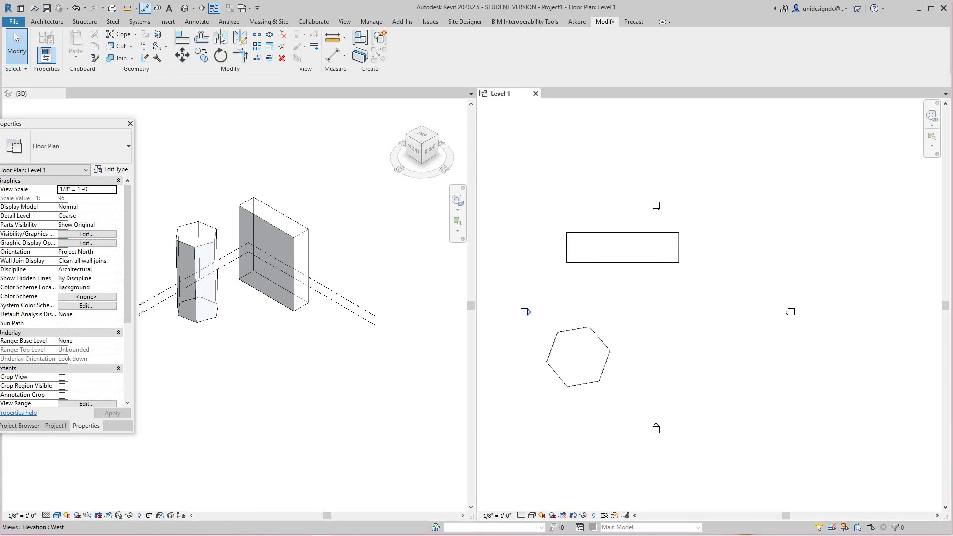
# Step: Preview the mass families in the US Imperial library's Mass folder and load Torus.rfa
pyautogui.click(167, 21)
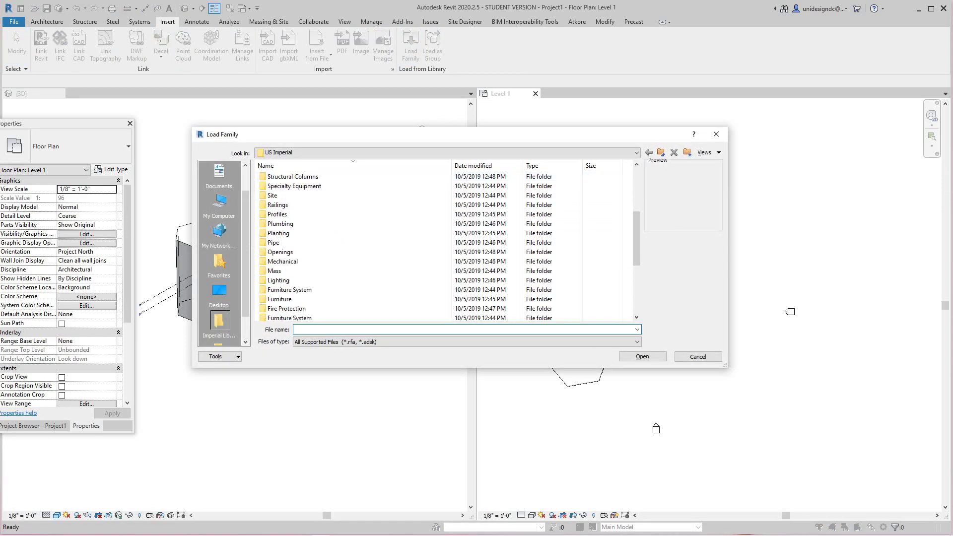
pyautogui.scroll(-1, 348, 214)
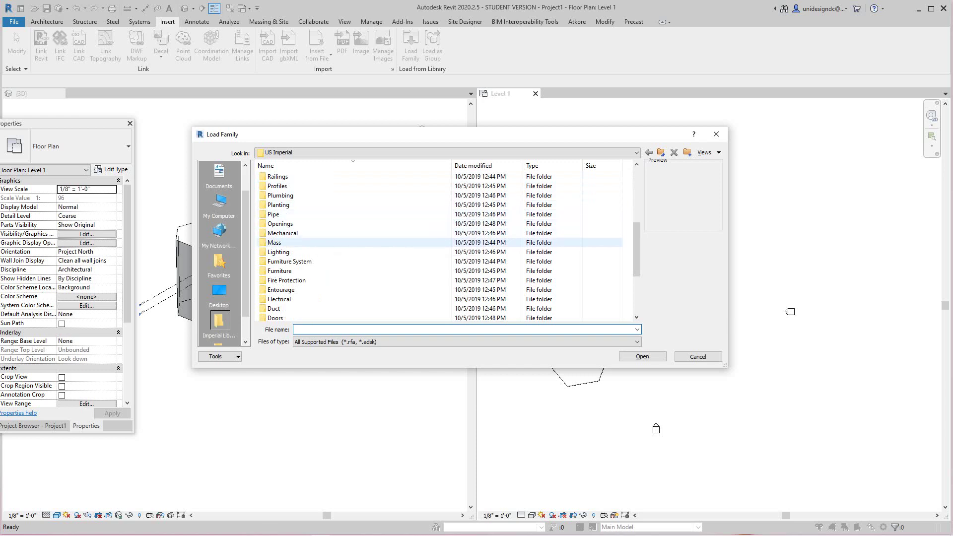
pyautogui.doubleClick(275, 242)
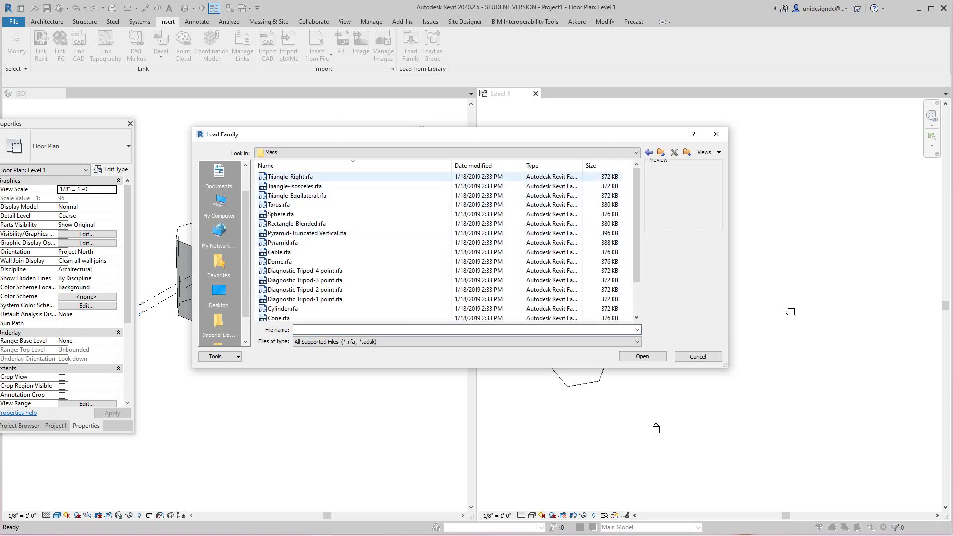
pyautogui.click(290, 177)
pyautogui.press('Down')
pyautogui.press('Down')
pyautogui.press('Down')
pyautogui.press('Down')
pyautogui.press('Down')
pyautogui.press('Down')
pyautogui.press('Up')
pyautogui.press('Up')
pyautogui.press('Up')
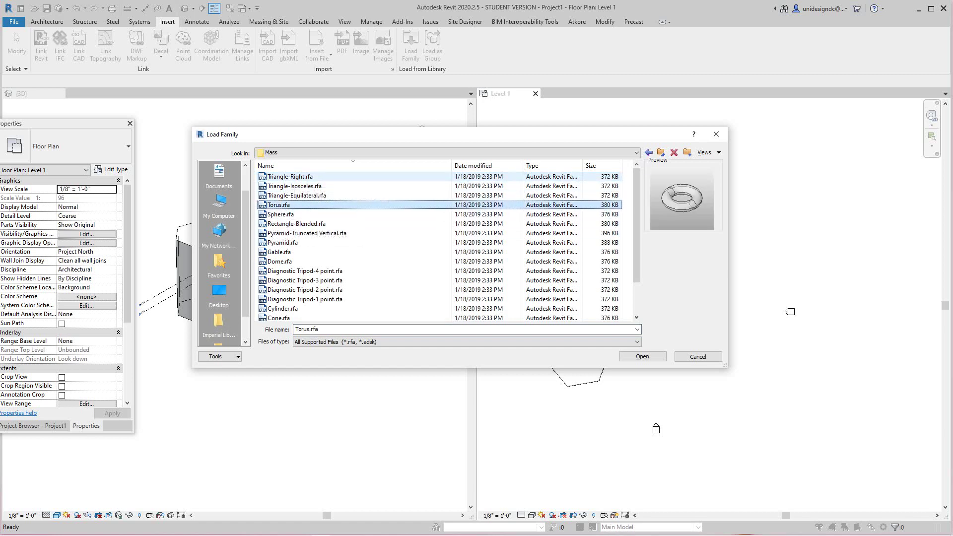
pyautogui.press('Return')
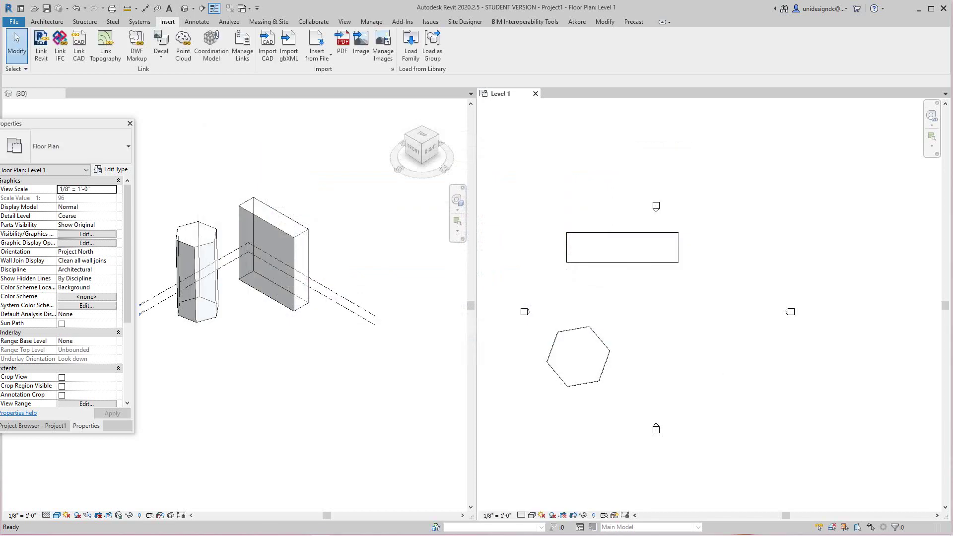
# Step: Place a Torus mass on Level 1 in the 3D view, in front of the slab and beside the hexagonal prism
pyautogui.scroll(-3, 383, 248)
pyautogui.scroll(2, 382, 248)
pyautogui.click(382, 249)
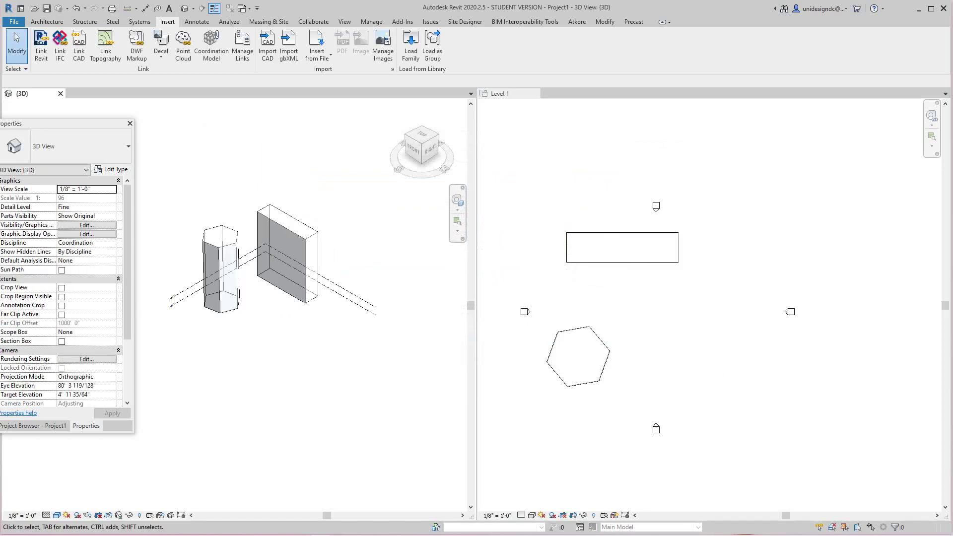
pyautogui.moveTo(349, 170); pyautogui.dragTo(356, 203, button='middle')
pyautogui.scroll(2, 358, 200)
pyautogui.scroll(-1, 322, 203)
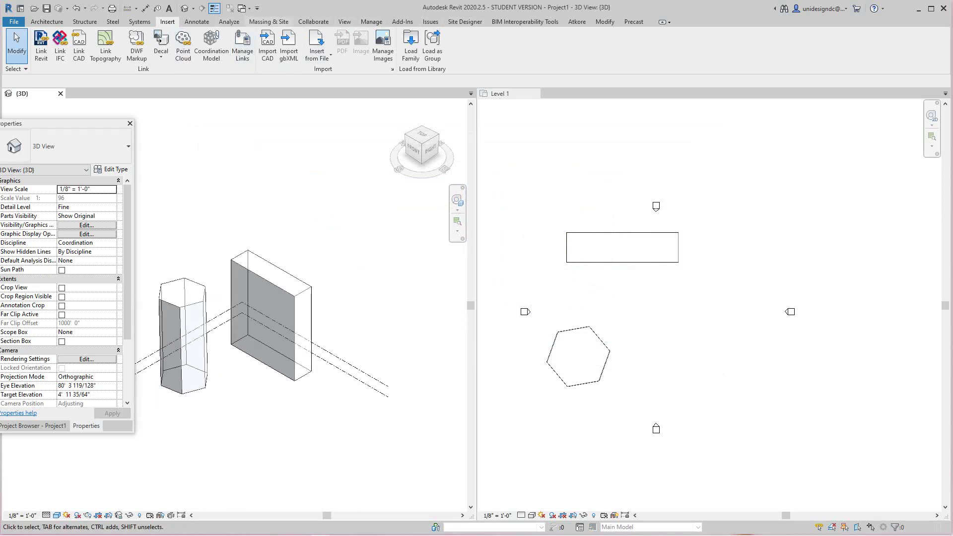
pyautogui.click(269, 22)
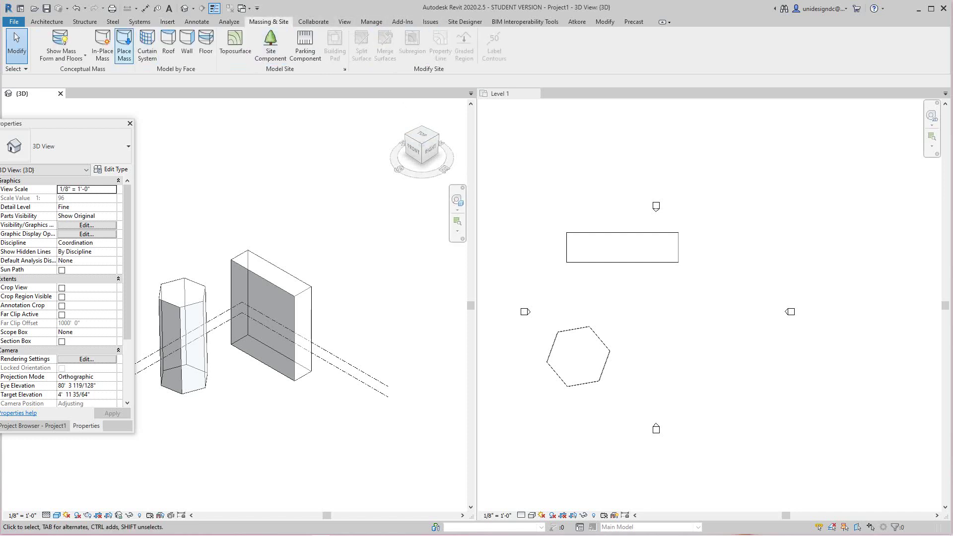
pyautogui.click(124, 45)
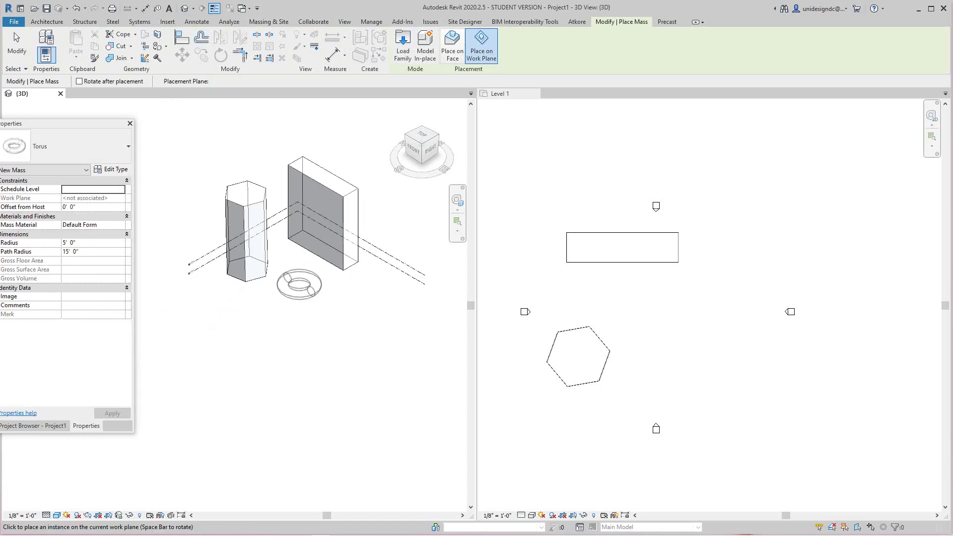
pyautogui.click(299, 284)
pyautogui.rightClick(366, 306)
pyautogui.click(370, 311)
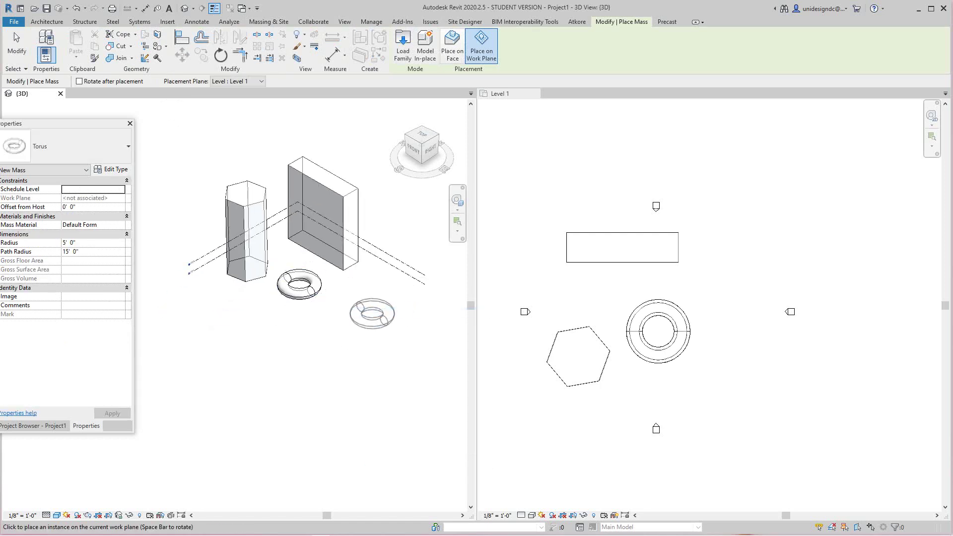
# Step: Place a second torus beside the first one, end the placement and delete that extra torus
pyautogui.scroll(2, 368, 312)
pyautogui.click(352, 293)
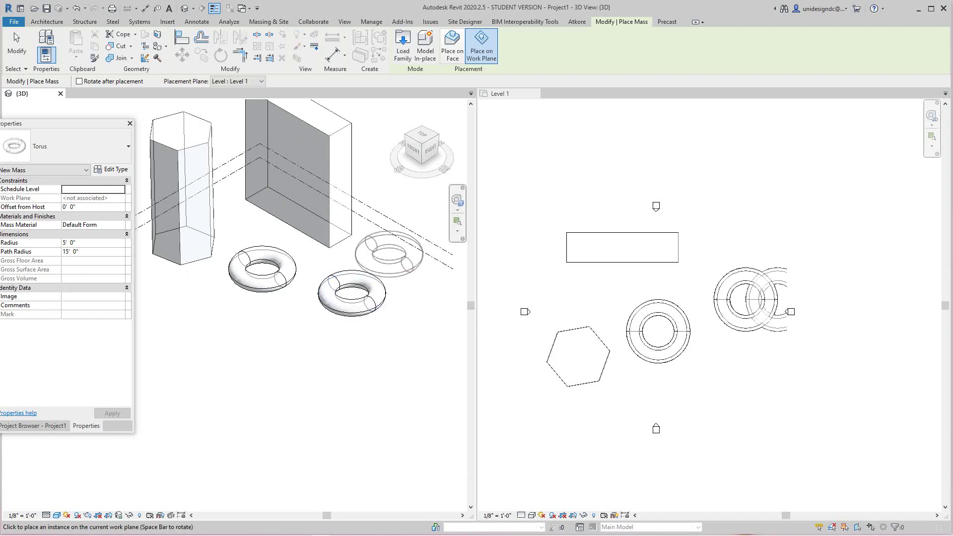
pyautogui.rightClick(389, 254)
pyautogui.click(412, 260)
pyautogui.scroll(-2, 388, 278)
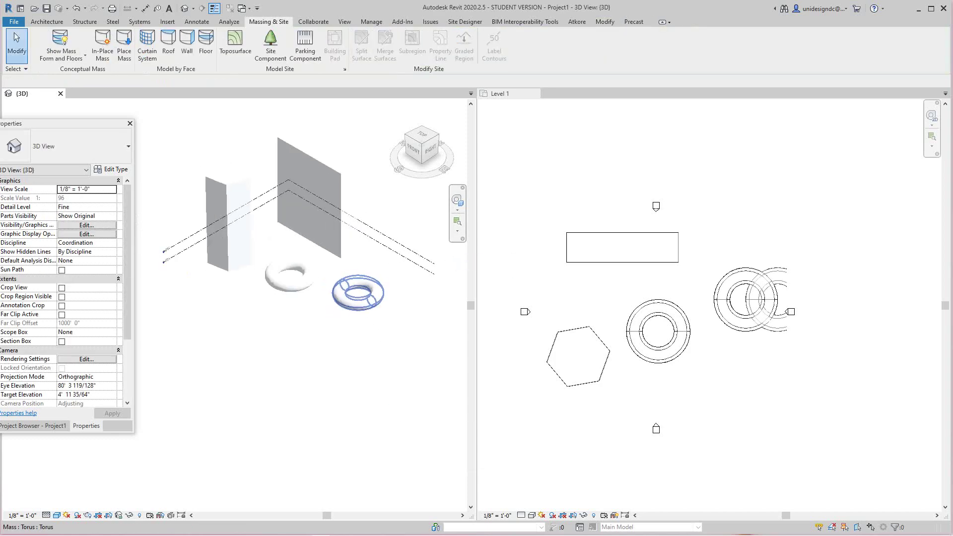
pyautogui.click(405, 284)
pyautogui.press('Delete')
# Step: Load the Sphere.rfa mass family from the library's Mass folder
pyautogui.scroll(3, 303, 277)
pyautogui.moveTo(314, 279); pyautogui.dragTo(308, 297, button='middle')
pyautogui.scroll(-2, 312, 298)
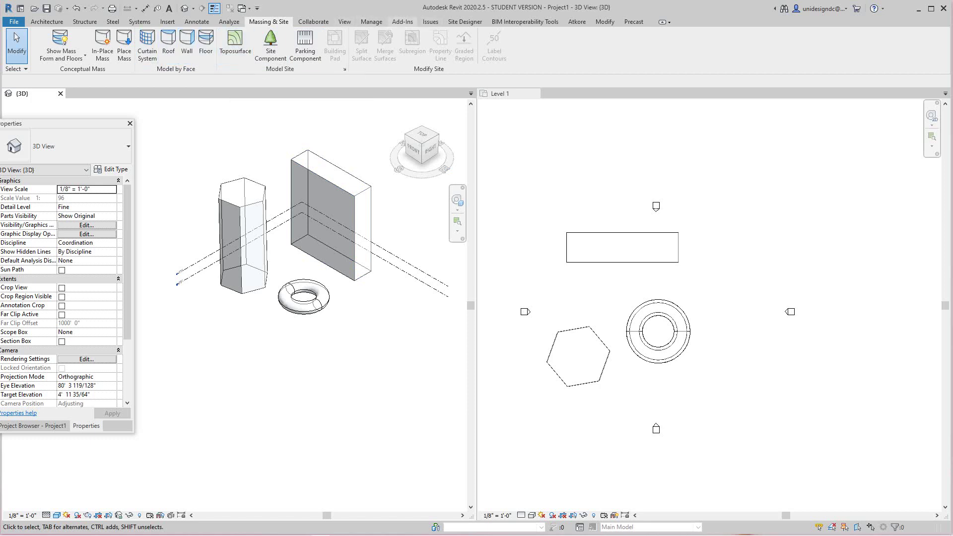
pyautogui.click(167, 22)
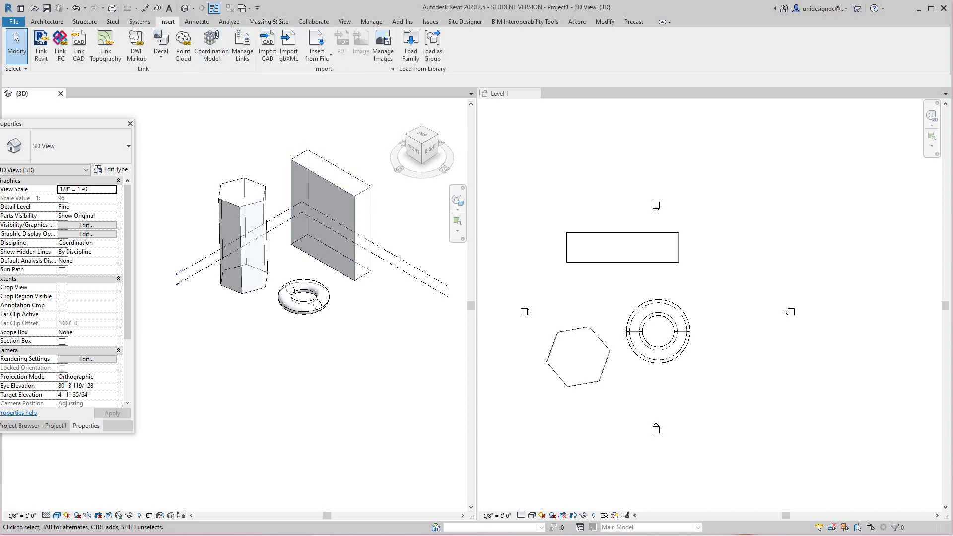
pyautogui.click(411, 47)
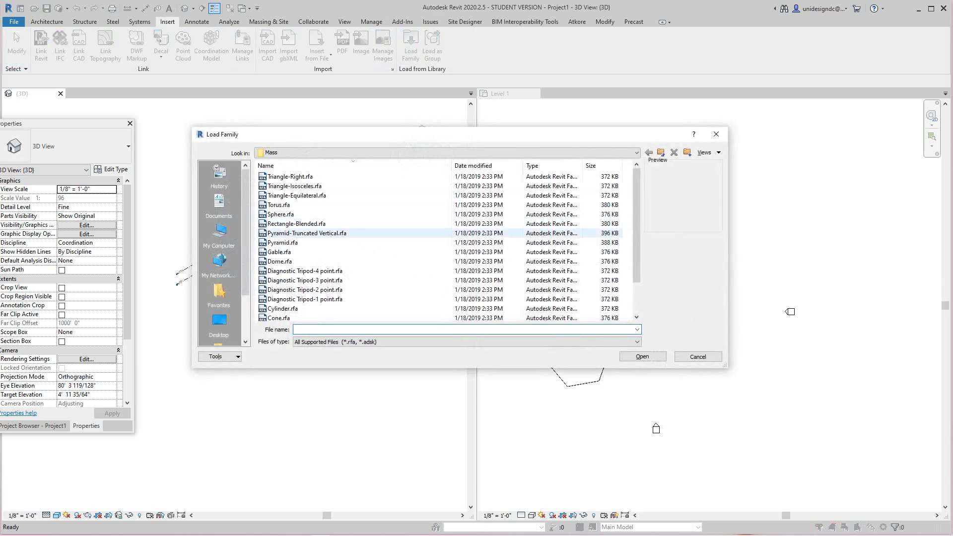
pyautogui.click(281, 214)
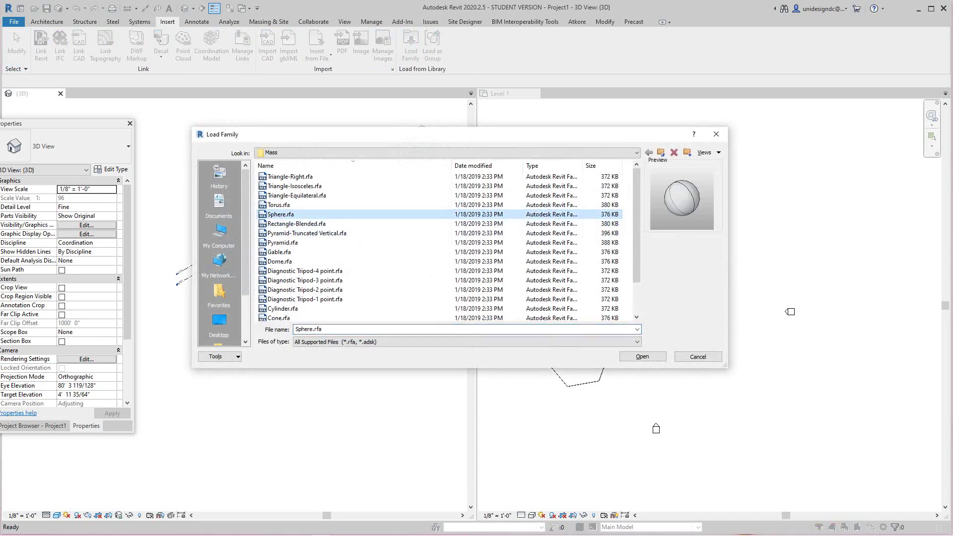
pyautogui.click(643, 357)
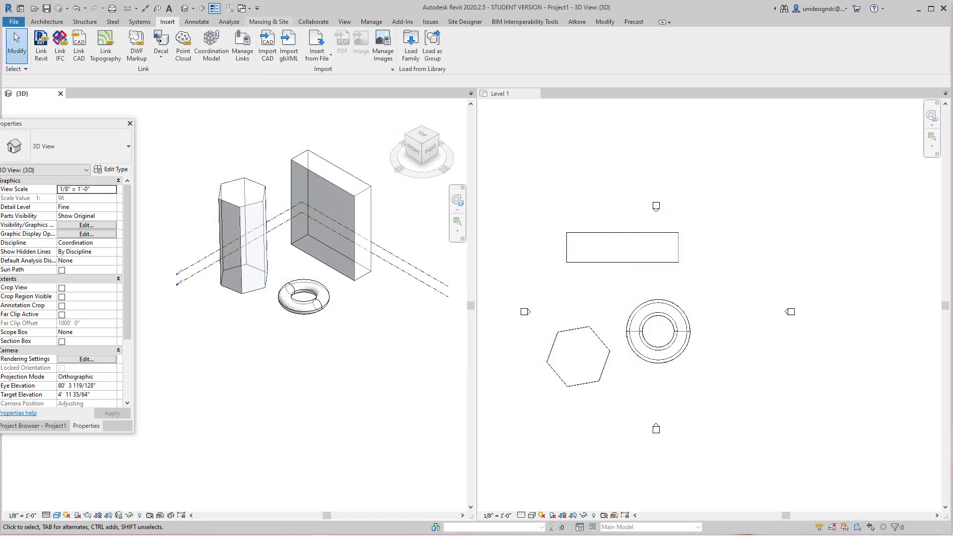
# Step: Place one Sphere mass in the 3D view in front of the hexagonal prism and the torus, and end the placement
pyautogui.click(269, 22)
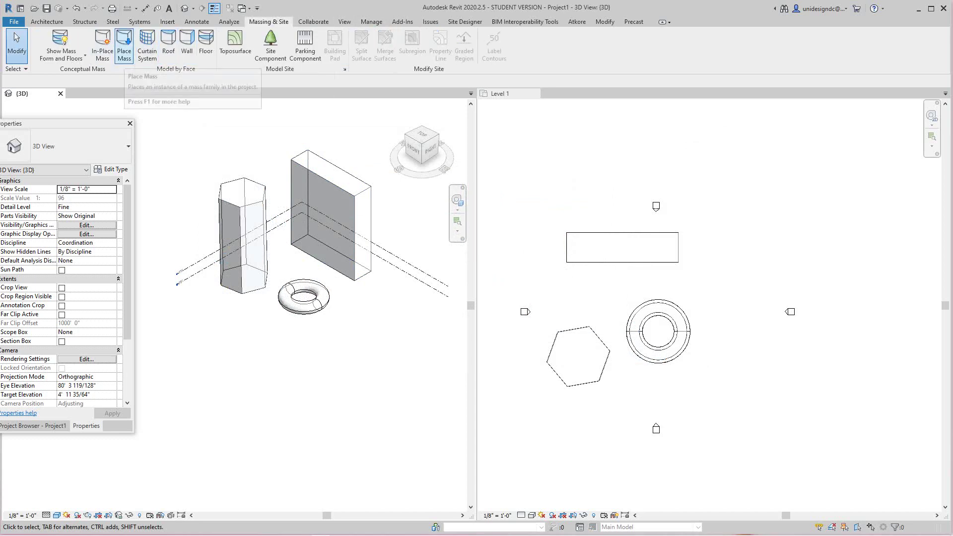
pyautogui.click(124, 44)
pyautogui.click(243, 335)
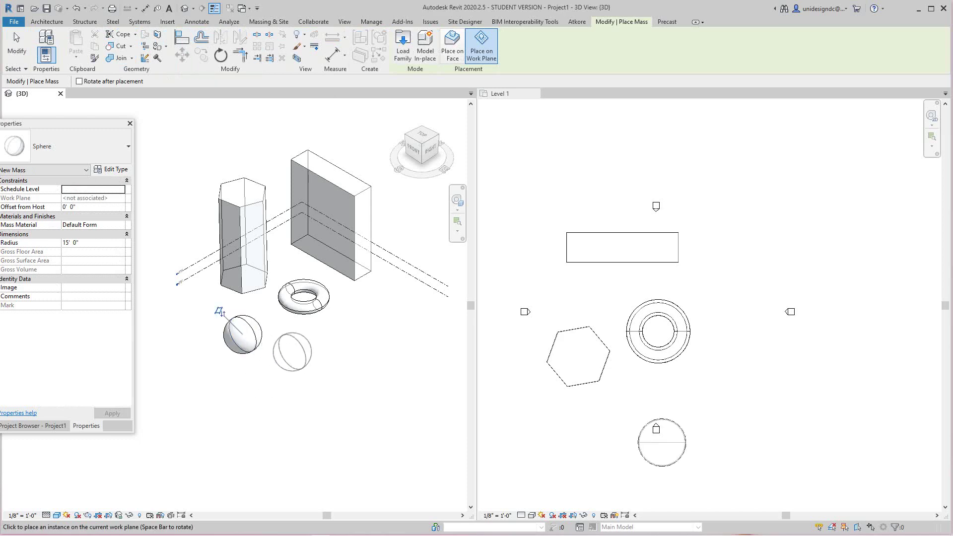
pyautogui.press('Escape')
pyautogui.press('Escape')
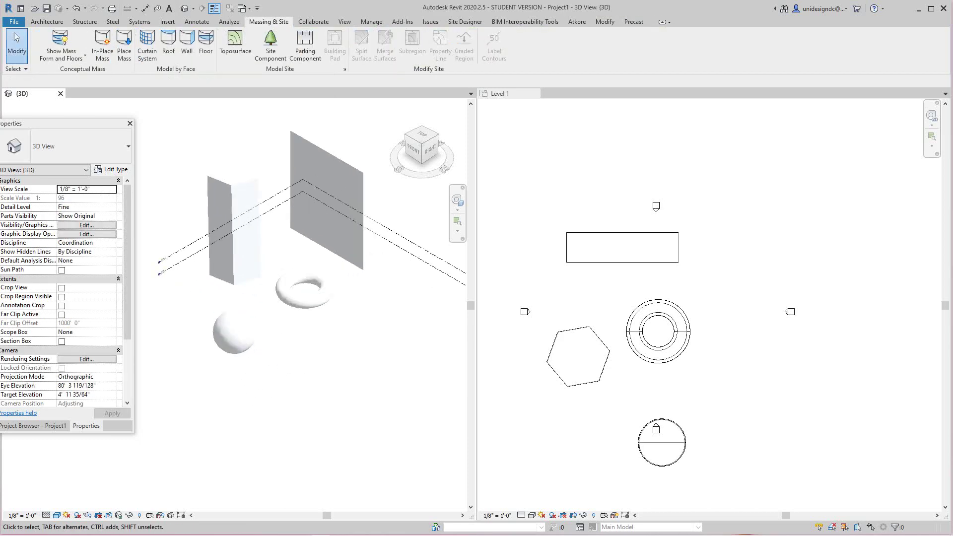
pyautogui.moveTo(278, 357); pyautogui.dragTo(265, 366, button='middle')
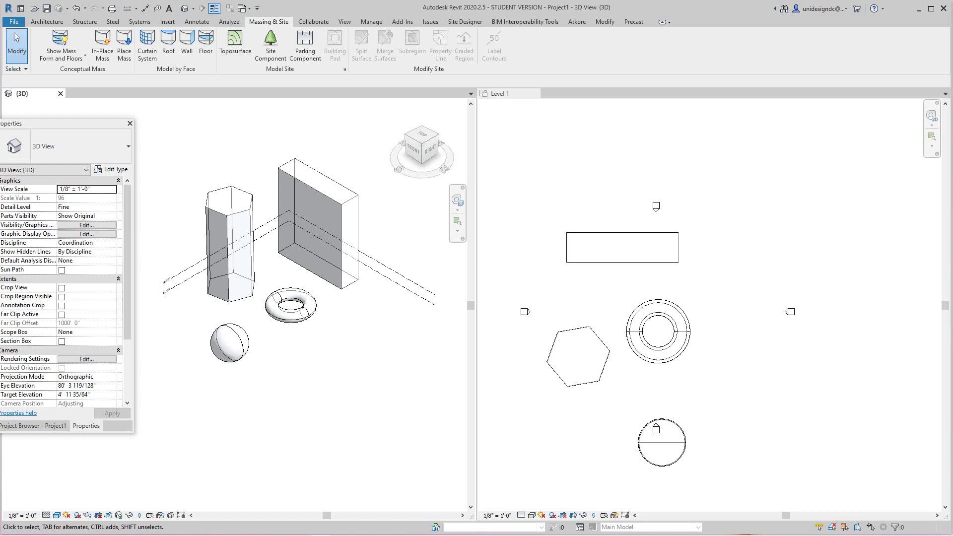
pyautogui.moveTo(328, 233); pyautogui.dragTo(271, 223, button='middle')
pyautogui.scroll(-2, 325, 323)
pyautogui.moveTo(325, 322); pyautogui.dragTo(328, 324, button='middle')
pyautogui.scroll(2, 328, 324)
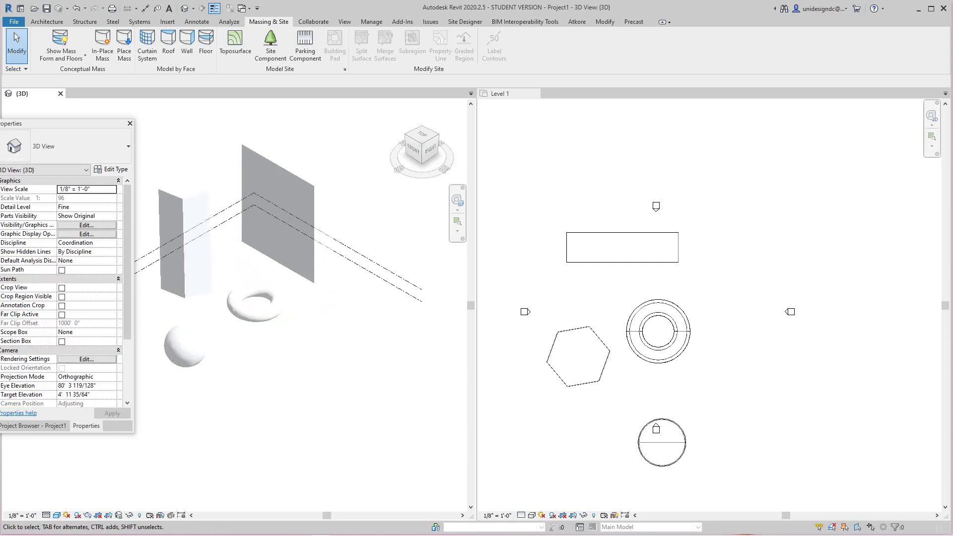
pyautogui.scroll(-1, 374, 351)
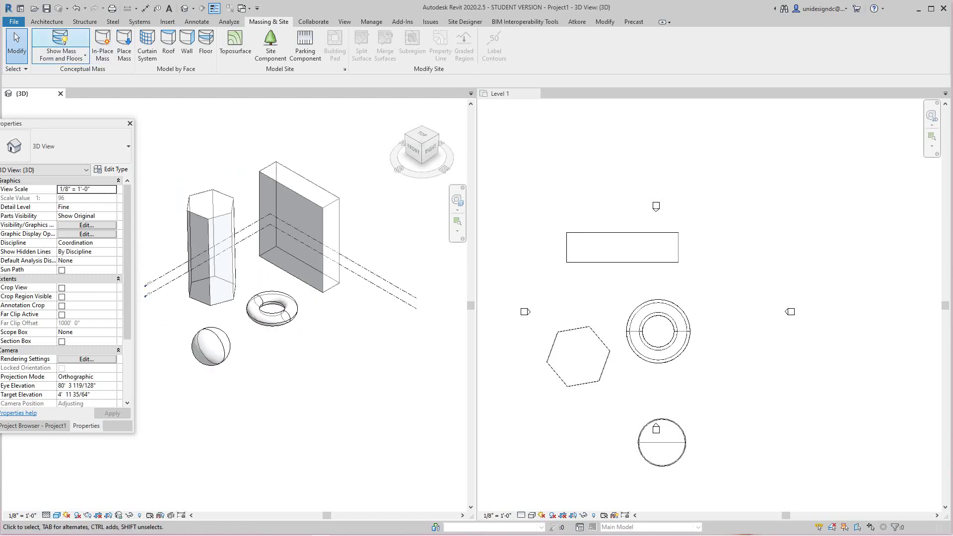
# Step: Create a new conceptual mass family from the Mass.rft template
pyautogui.click(14, 22)
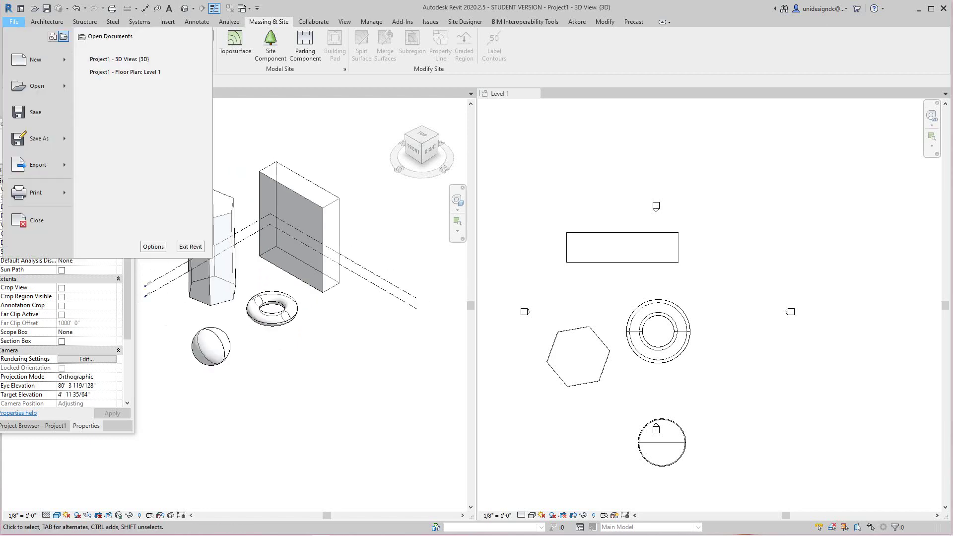
pyautogui.moveTo(35, 59)
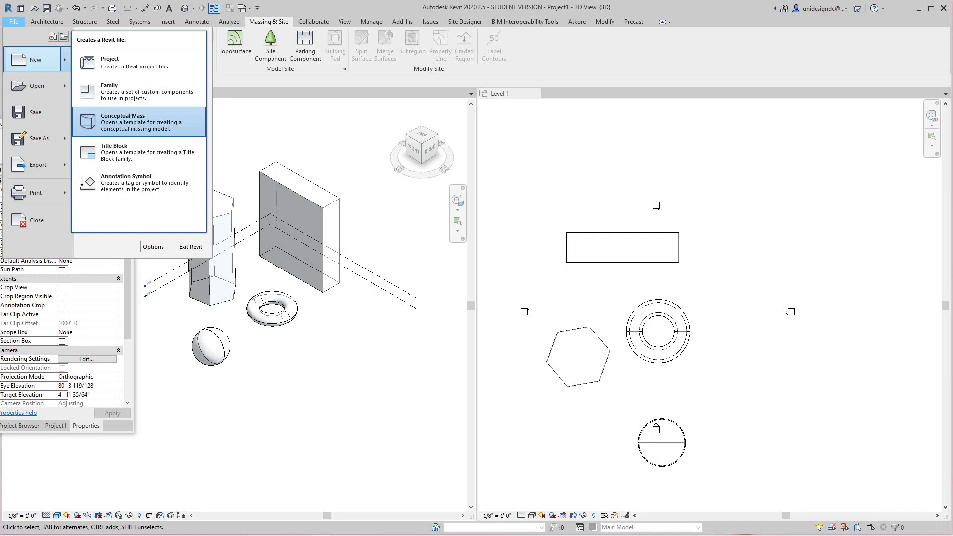
pyautogui.click(134, 121)
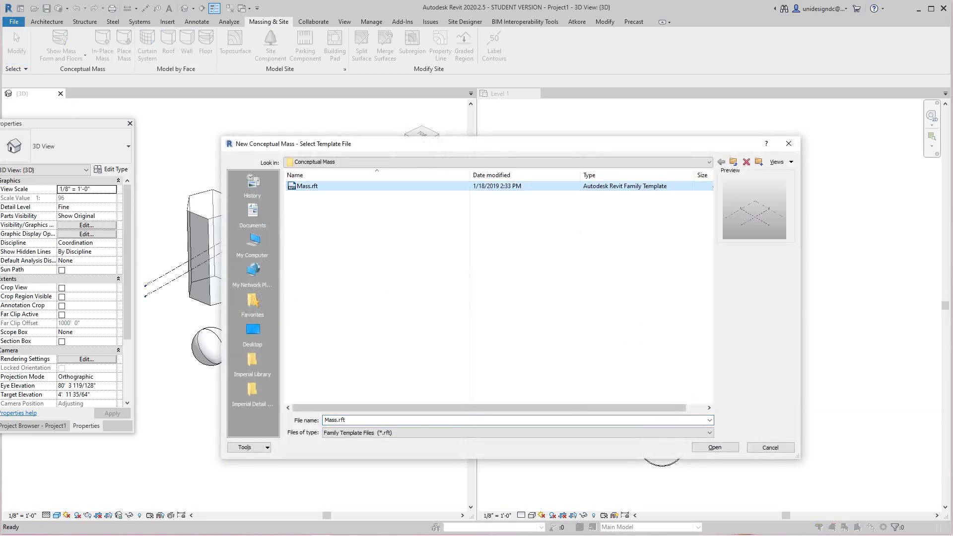
pyautogui.press('Return')
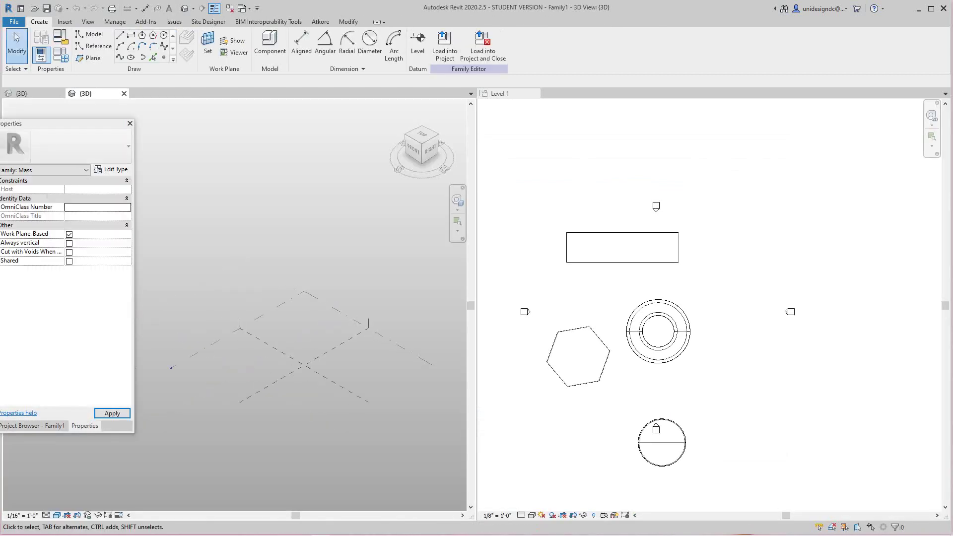
pyautogui.scroll(-3, 416, 284)
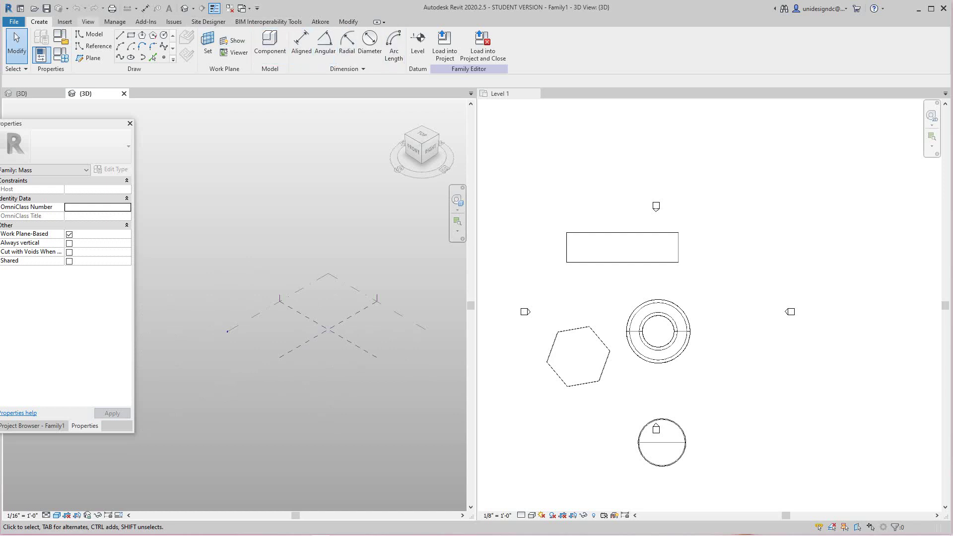
pyautogui.click(88, 21)
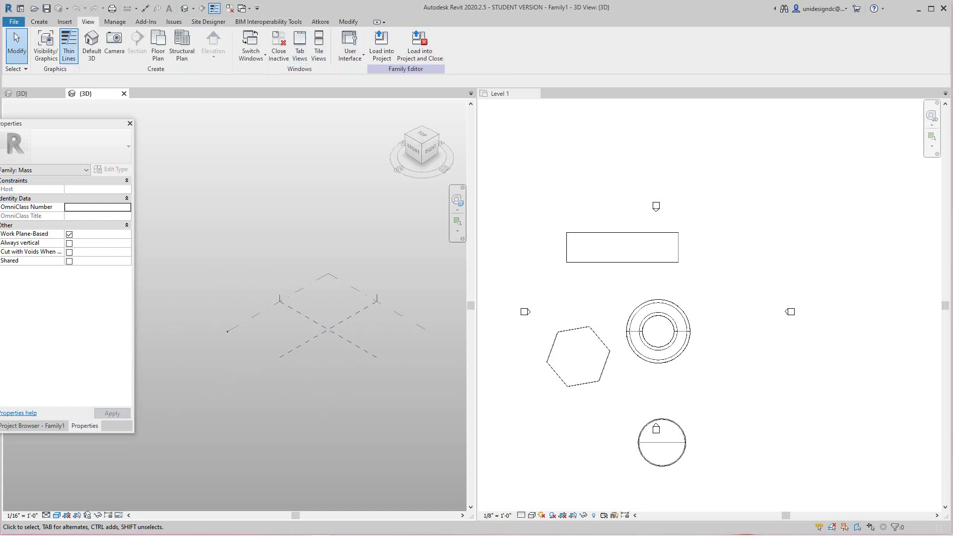
pyautogui.moveTo(336, 267); pyautogui.dragTo(285, 345, button='middle')
pyautogui.moveTo(328, 427); pyautogui.dragTo(308, 330, button='middle')
pyautogui.scroll(1, 268, 288)
pyautogui.scroll(1, 139, 236)
pyautogui.click(348, 22)
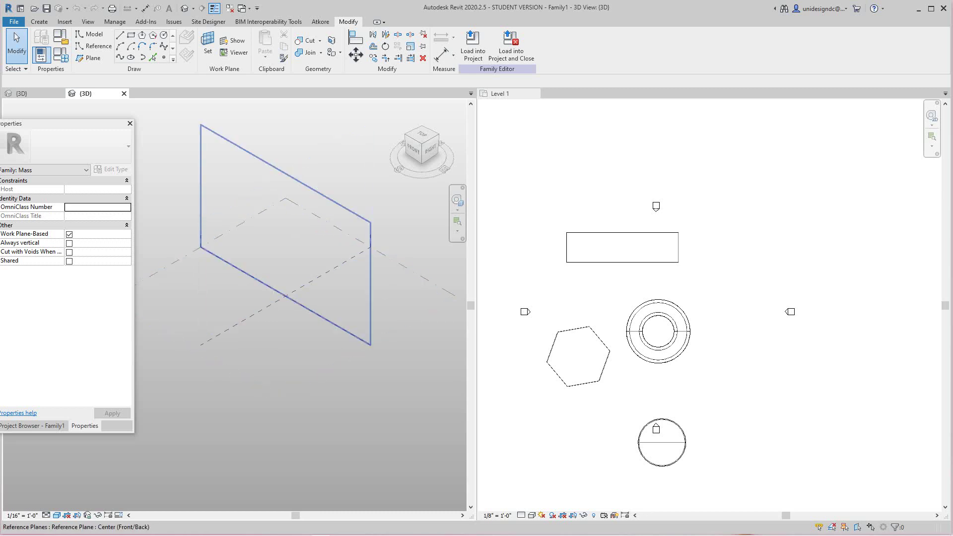
pyautogui.scroll(2, 312, 302)
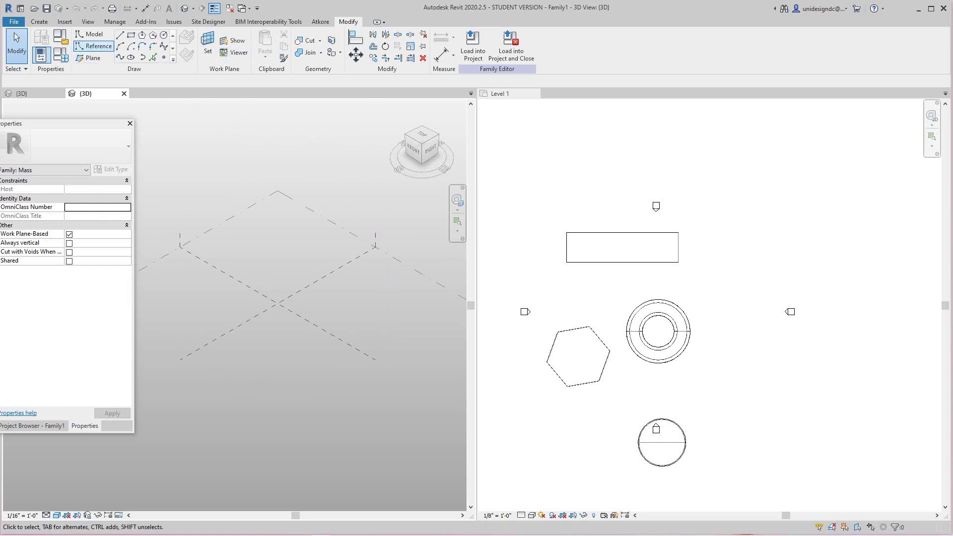
# Step: Draw an open S-shaped spline with six control points on Level 1 across the centre reference planes and end the drawing
pyautogui.click(90, 34)
pyautogui.click(120, 58)
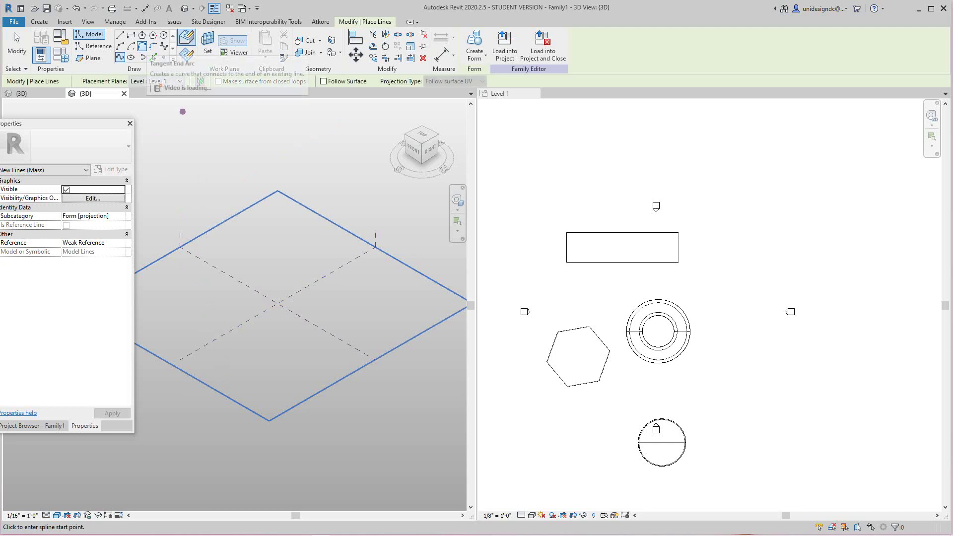
pyautogui.click(163, 46)
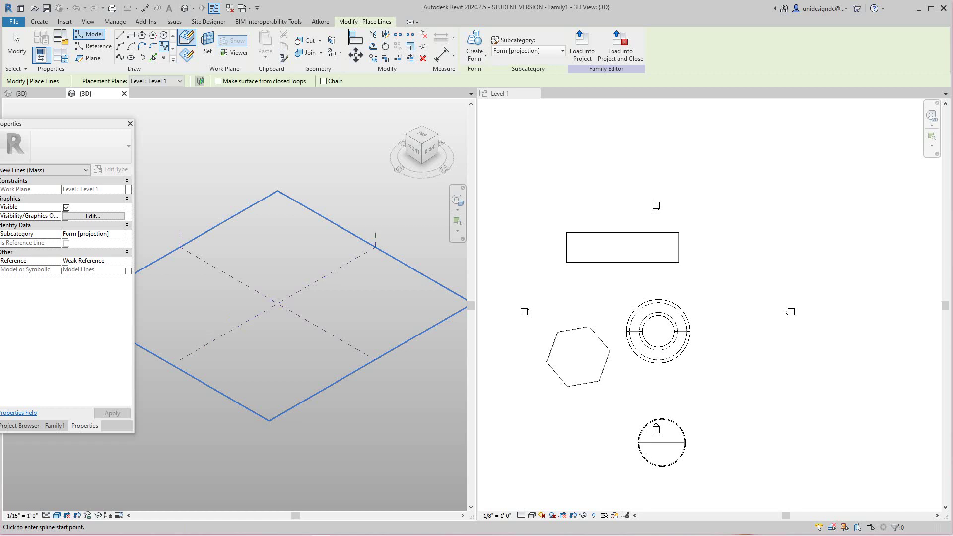
pyautogui.click(223, 364)
pyautogui.click(191, 296)
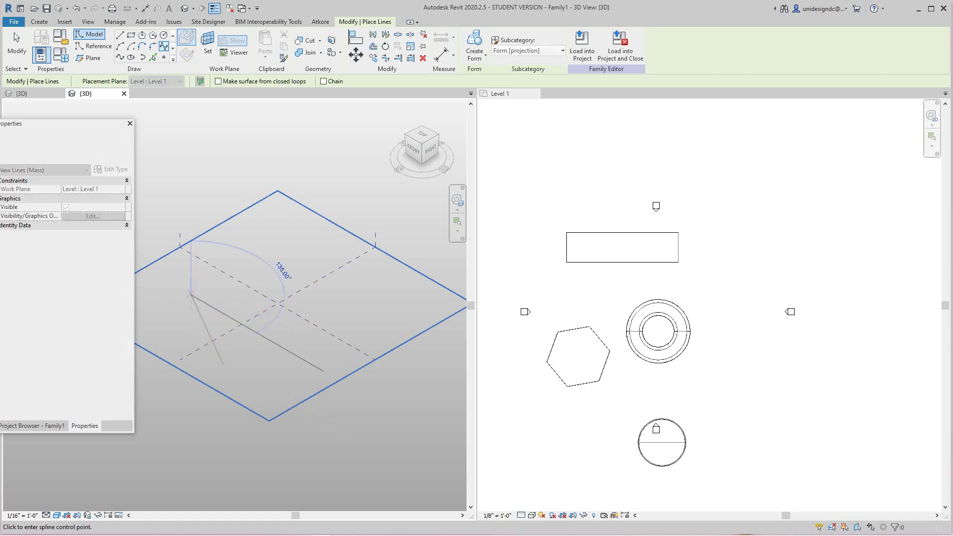
pyautogui.click(231, 240)
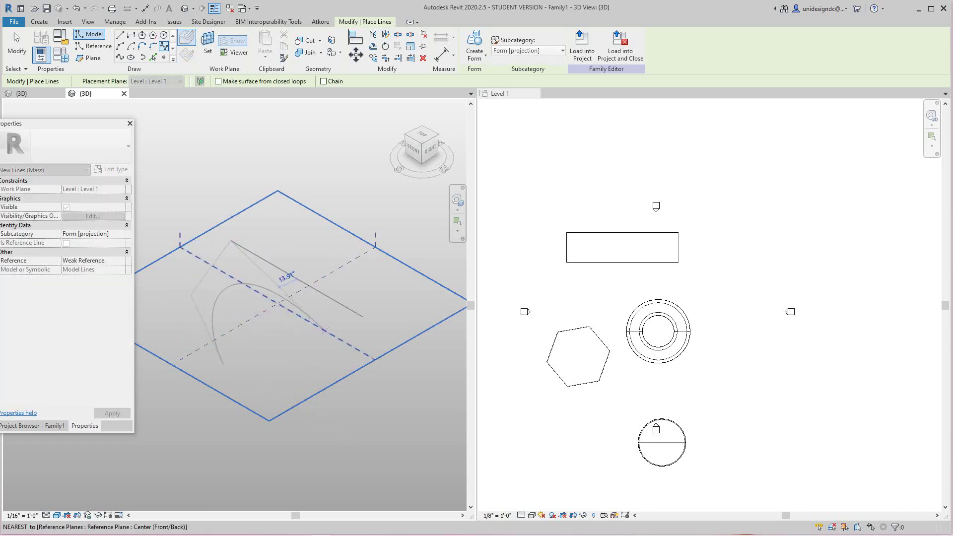
pyautogui.click(335, 326)
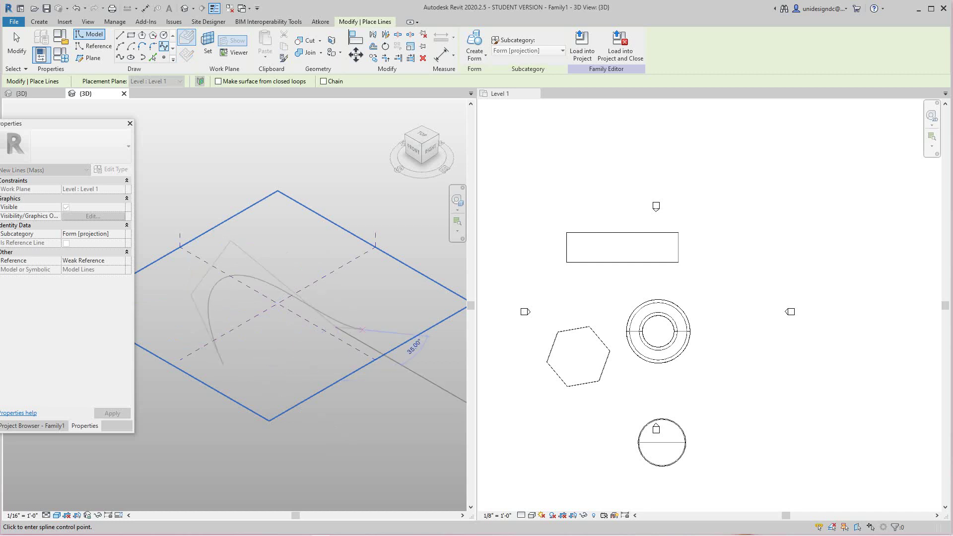
pyautogui.click(382, 302)
pyautogui.click(326, 228)
pyautogui.click(325, 228)
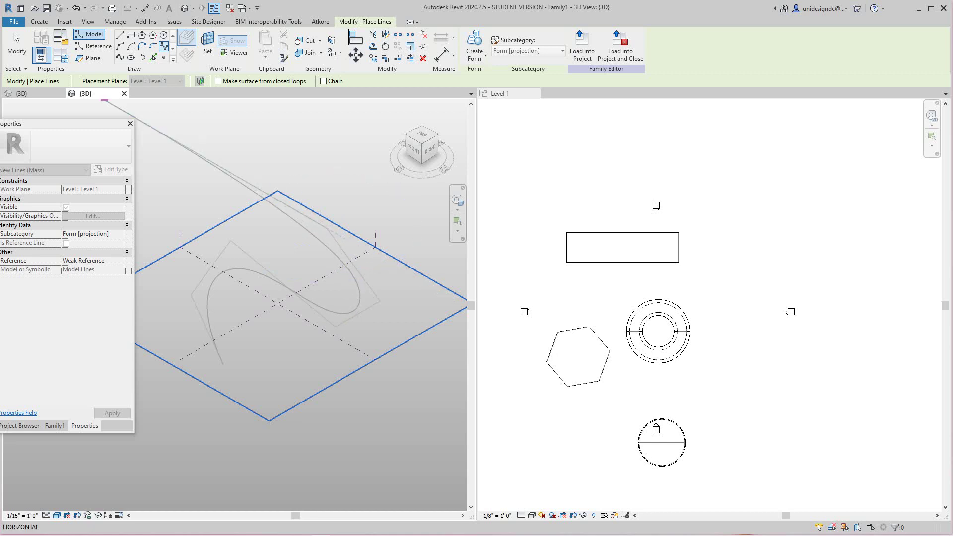
pyautogui.click(17, 44)
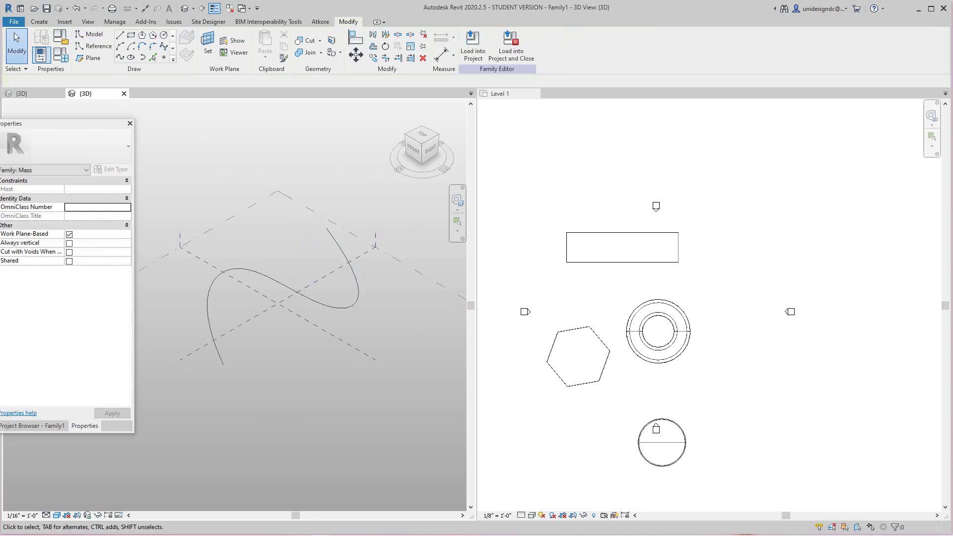
# Step: Reshape the S-shaped spline by pulling its front end and the two control points of its second bend outward
pyautogui.click(357, 299)
pyautogui.scroll(2, 373, 314)
pyautogui.moveTo(383, 296); pyautogui.dragTo(402, 287)
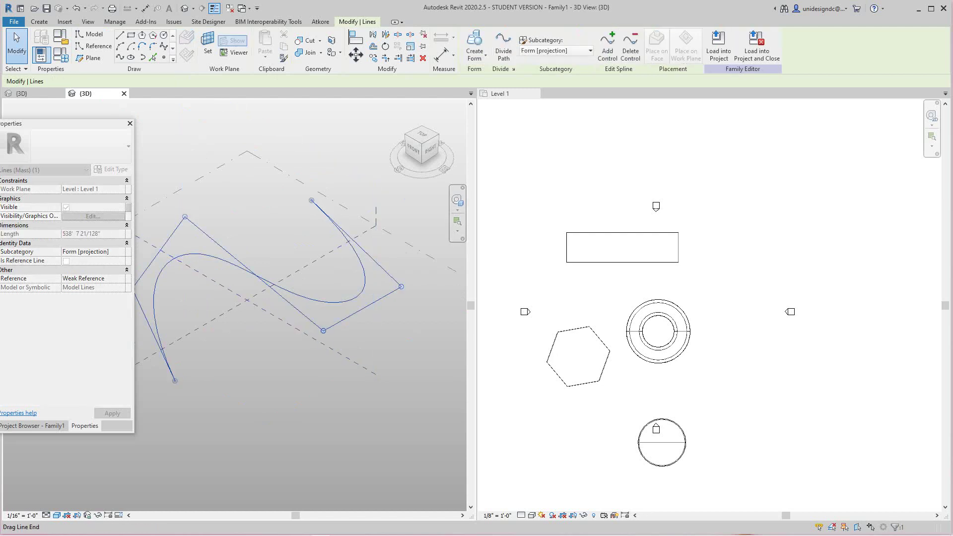
pyautogui.moveTo(323, 330); pyautogui.dragTo(309, 353)
pyautogui.moveTo(310, 354); pyautogui.dragTo(365, 336, button='middle')
pyautogui.scroll(-1, 365, 337)
pyautogui.moveTo(247, 362); pyautogui.dragTo(227, 385)
pyautogui.click(261, 371)
# Step: Place a reference point on the front end of the S-shaped spline
pyautogui.scroll(-1, 260, 371)
pyautogui.moveTo(261, 371)
pyautogui.mouseDown(button='middle')
pyautogui.moveTo(250, 343)
pyautogui.moveTo(264, 341)
pyautogui.moveTo(258, 372)
pyautogui.mouseUp(button='middle')
pyautogui.scroll(3, 259, 345)
pyautogui.scroll(-1, 258, 371)
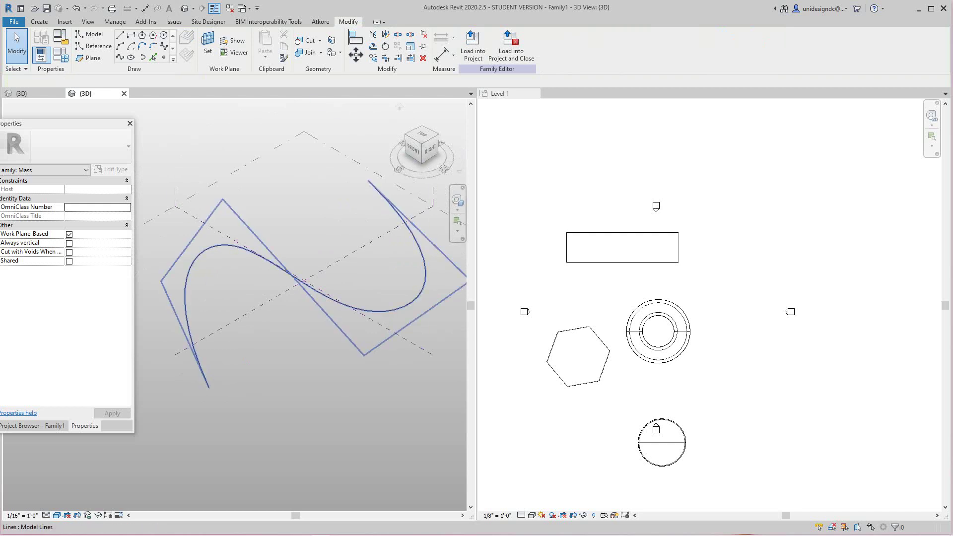
pyautogui.scroll(-2, 303, 283)
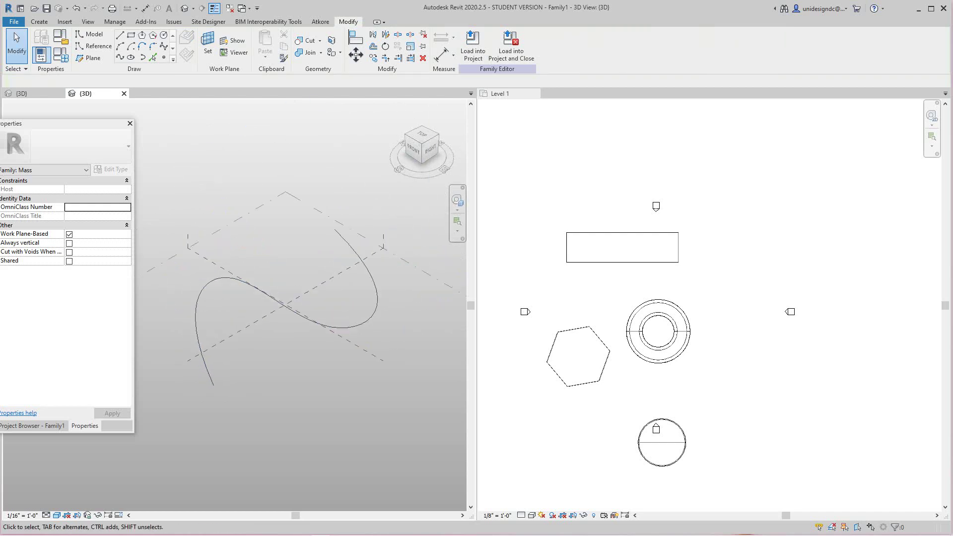
pyautogui.scroll(2, 241, 411)
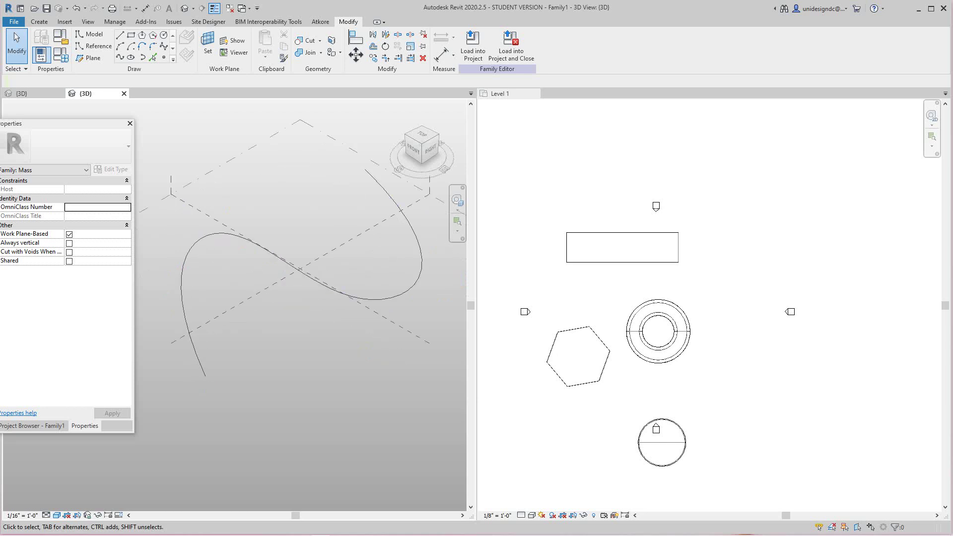
pyautogui.press('l')
pyautogui.press('i')
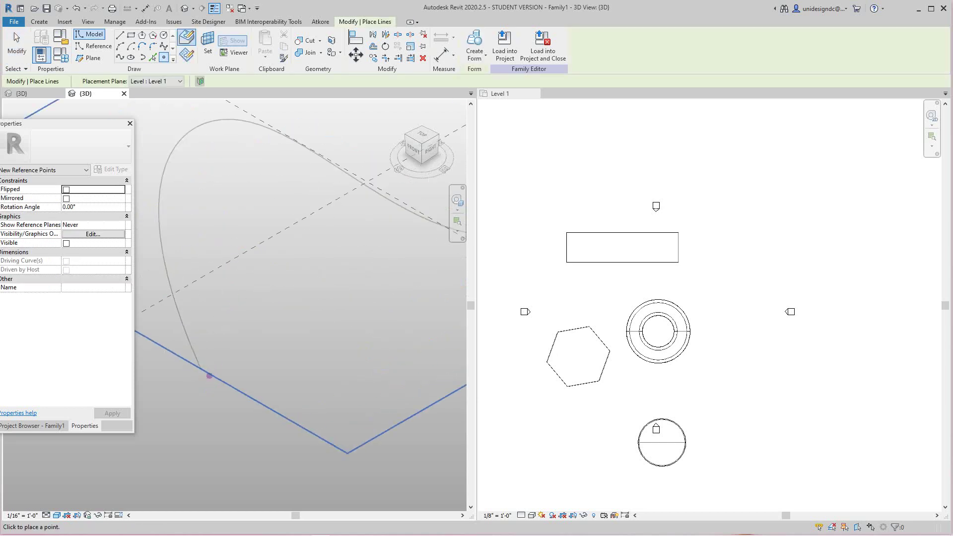
pyautogui.scroll(2, 207, 373)
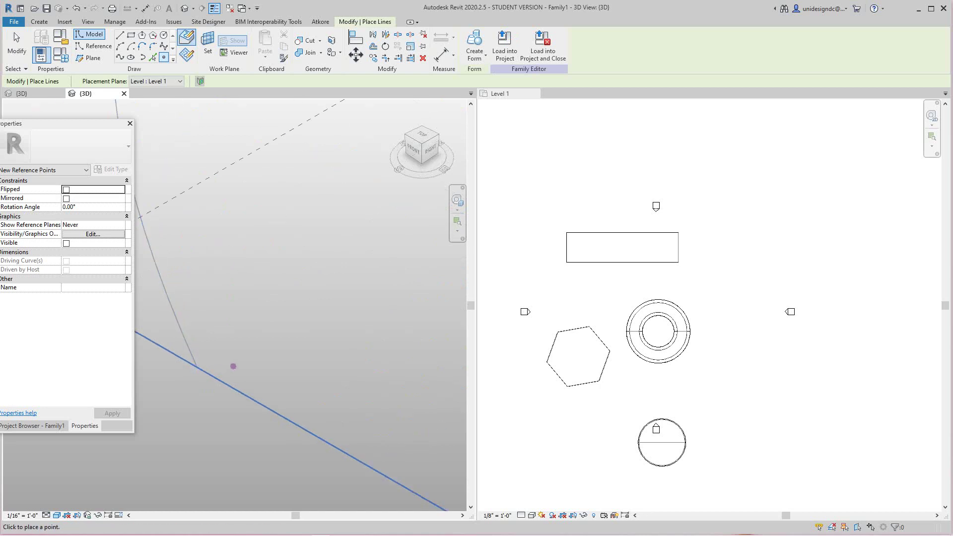
pyautogui.scroll(-2, 245, 357)
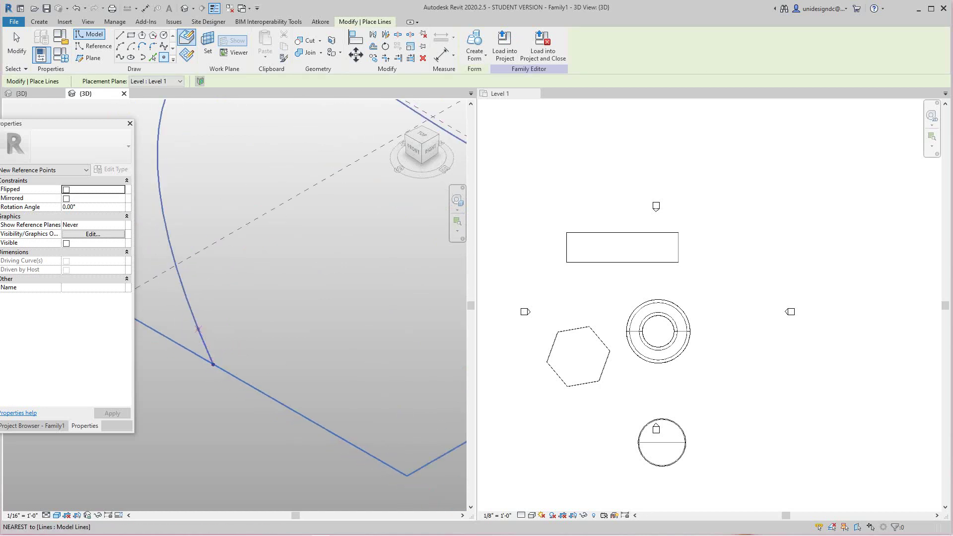
pyautogui.moveTo(171, 278); pyautogui.dragTo(181, 322, button='middle')
# Step: Place a reference point on the middle of the spline, near the crossing of the centre reference planes
pyautogui.scroll(-3, 258, 327)
pyautogui.moveTo(272, 321); pyautogui.dragTo(195, 363, button='middle')
pyautogui.scroll(1, 304, 287)
pyautogui.scroll(1, 292, 321)
pyautogui.scroll(-1, 288, 327)
pyautogui.scroll(1, 281, 330)
pyautogui.scroll(-1, 281, 326)
pyautogui.scroll(-1, 282, 321)
pyautogui.moveTo(282, 321); pyautogui.dragTo(325, 338, button='middle')
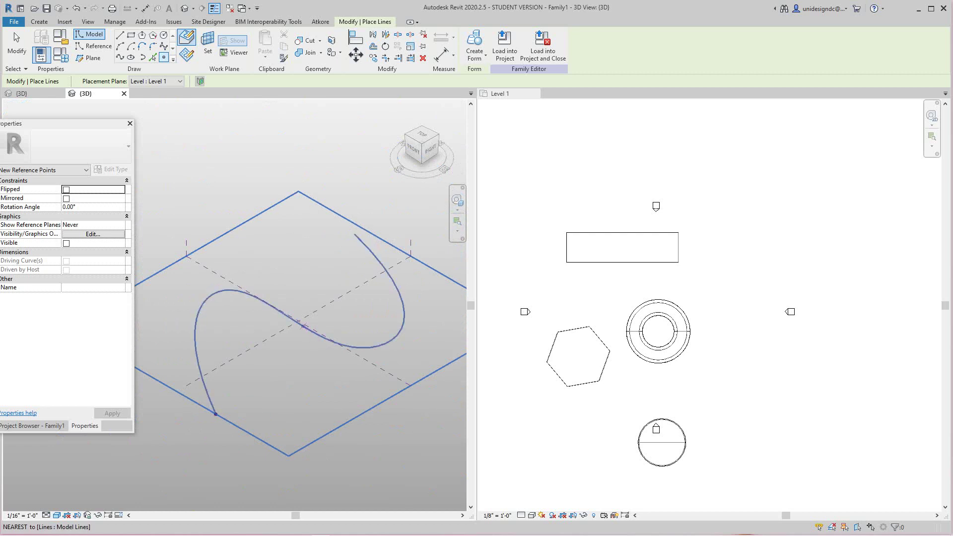
pyautogui.click(305, 327)
# Step: Place two coincident reference points on the far end of the spline and end the point placement
pyautogui.scroll(2, 308, 332)
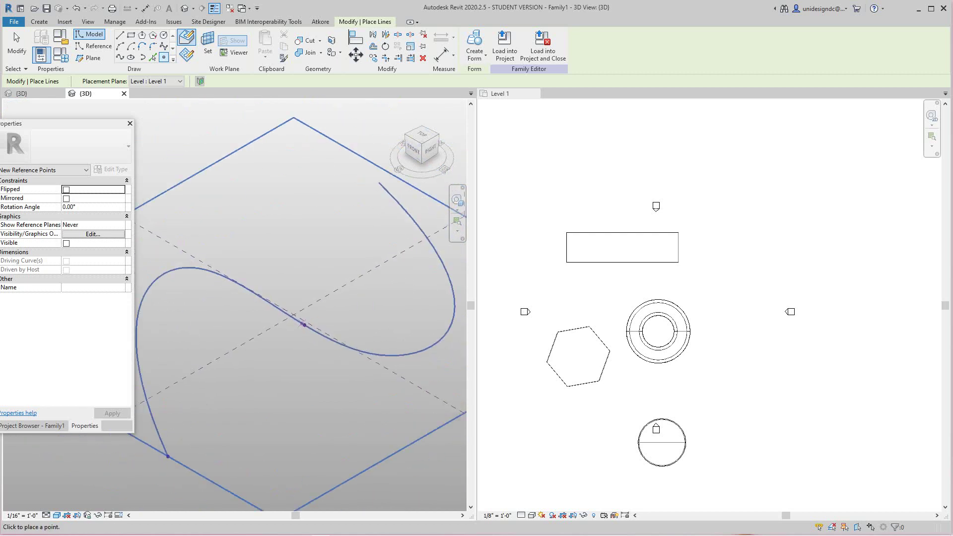
pyautogui.moveTo(357, 325); pyautogui.dragTo(315, 357, button='middle')
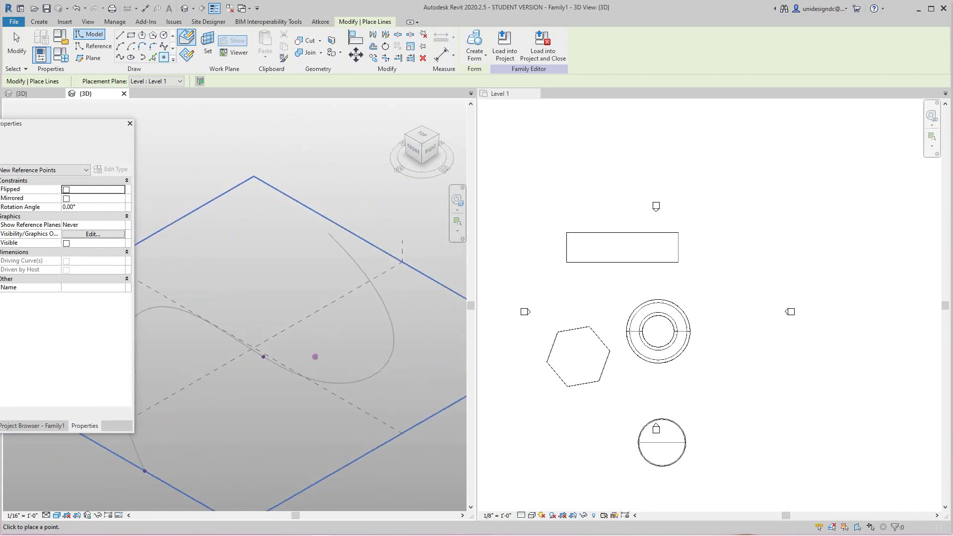
pyautogui.scroll(5, 323, 278)
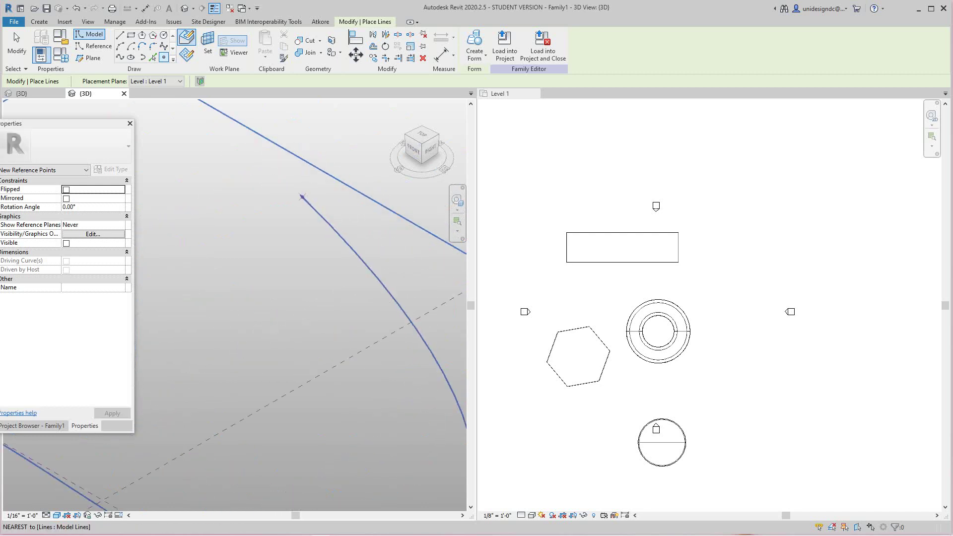
pyautogui.click(299, 195)
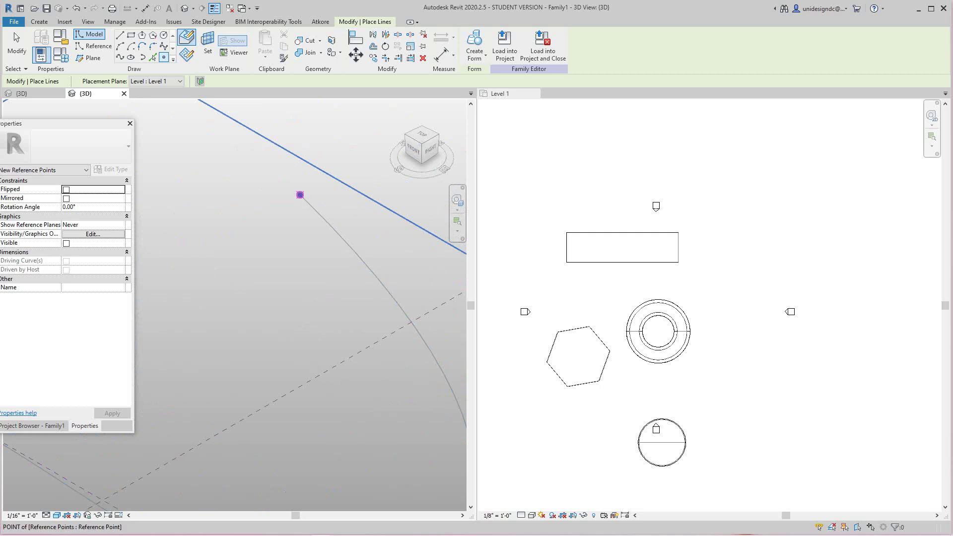
pyautogui.click(300, 195)
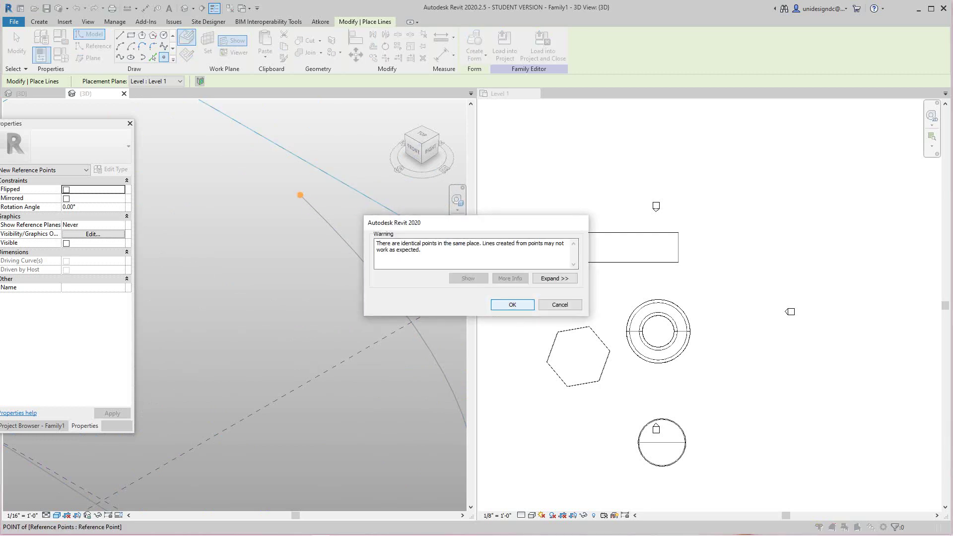
pyautogui.press('Return')
pyautogui.rightClick(298, 248)
pyautogui.click(302, 256)
# Step: Select the reference point on the spline's front end to examine its work plane and properties, and clear the selection
pyautogui.scroll(-4, 300, 259)
pyautogui.moveTo(300, 258); pyautogui.dragTo(349, 222, button='middle')
pyautogui.scroll(-1, 400, 203)
pyautogui.scroll(10, 221, 389)
pyautogui.moveTo(221, 388); pyautogui.dragTo(279, 461, button='middle')
pyautogui.scroll(1, 276, 448)
pyautogui.click(239, 382)
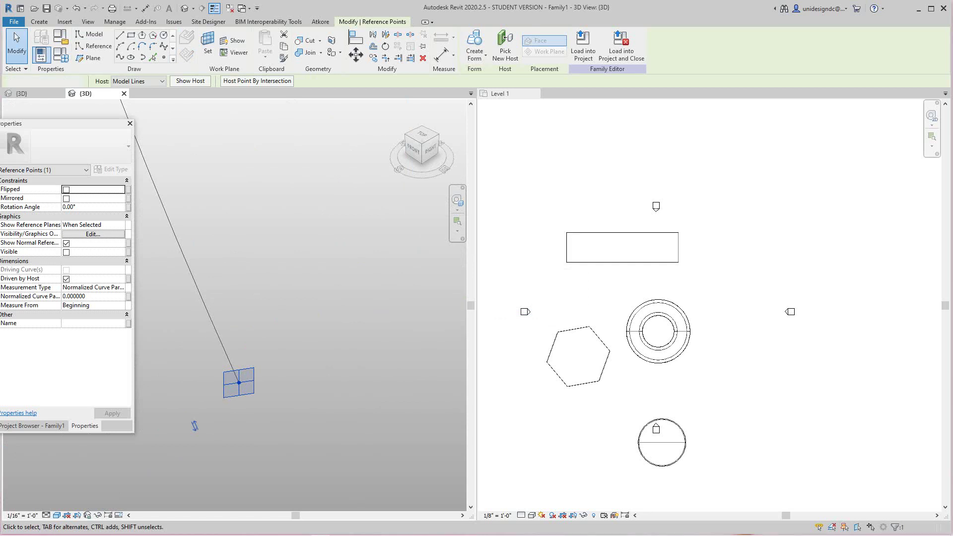
pyautogui.press('Escape')
# Step: Examine the middle reference point's work plane and its Measure From options without changing them
pyautogui.scroll(-3, 237, 325)
pyautogui.moveTo(238, 325); pyautogui.dragTo(155, 431, button='middle')
pyautogui.scroll(-3, 272, 352)
pyautogui.moveTo(272, 352); pyautogui.dragTo(159, 415, button='middle')
pyautogui.scroll(3, 174, 417)
pyautogui.moveTo(279, 278); pyautogui.dragTo(142, 427, button='middle')
pyautogui.scroll(2, 240, 324)
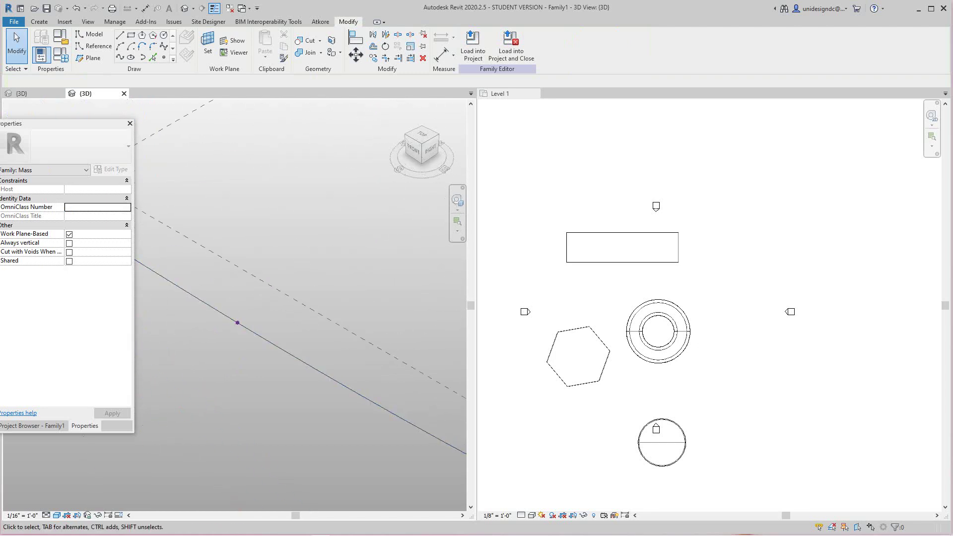
pyautogui.click(237, 323)
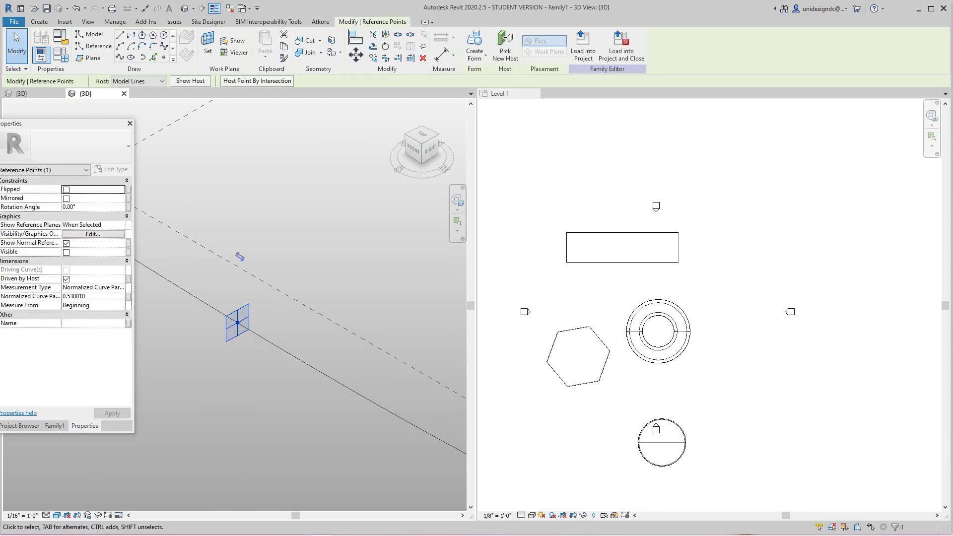
pyautogui.click(121, 305)
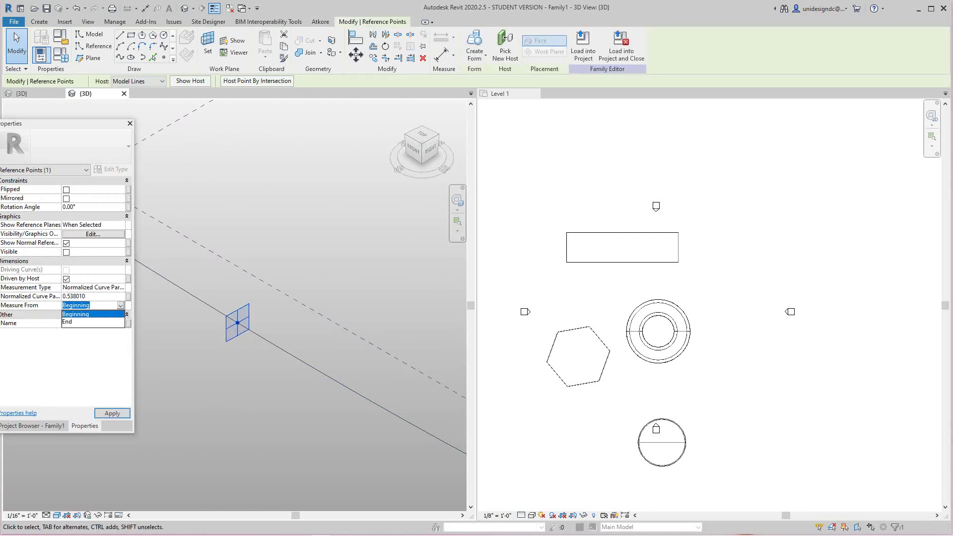
pyautogui.press('Escape')
pyautogui.press('Escape')
pyautogui.press('Escape')
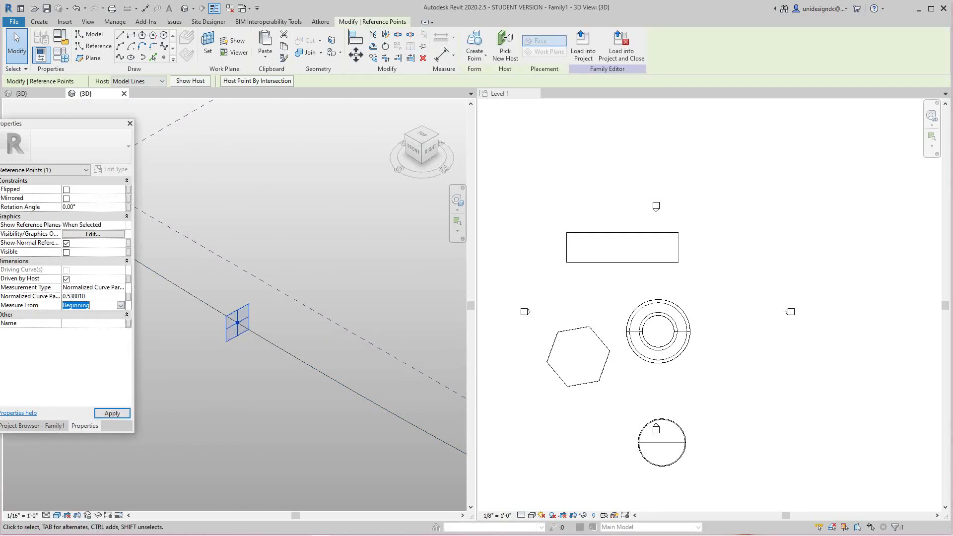
# Step: Try moving one of the coincident reference points at the spline's far end along the curve, and undo the move
pyautogui.scroll(-9, 216, 367)
pyautogui.moveTo(228, 380); pyautogui.dragTo(193, 477, button='middle')
pyautogui.scroll(7, 253, 339)
pyautogui.moveTo(253, 339); pyautogui.dragTo(180, 417, button='middle')
pyautogui.scroll(1, 265, 349)
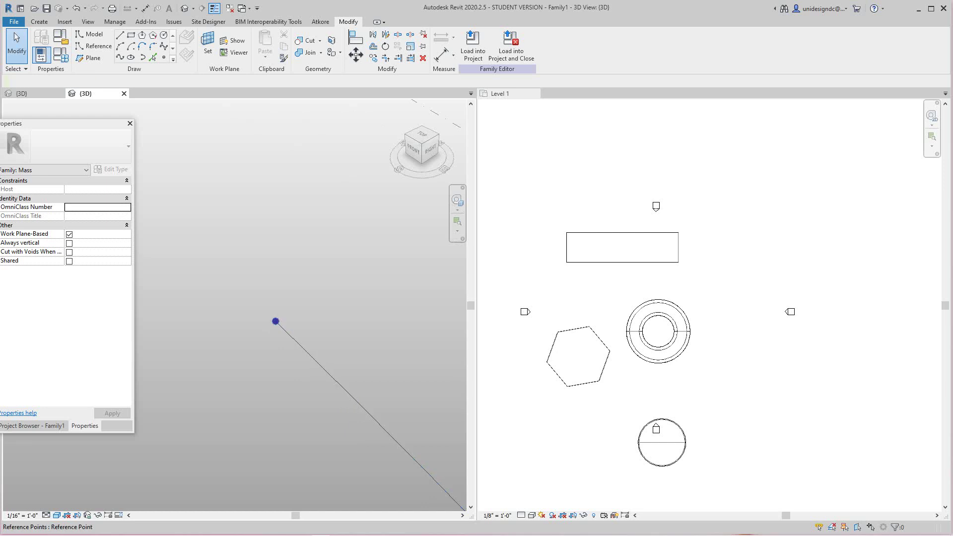
pyautogui.moveTo(276, 321); pyautogui.dragTo(321, 365)
pyautogui.press('Escape')
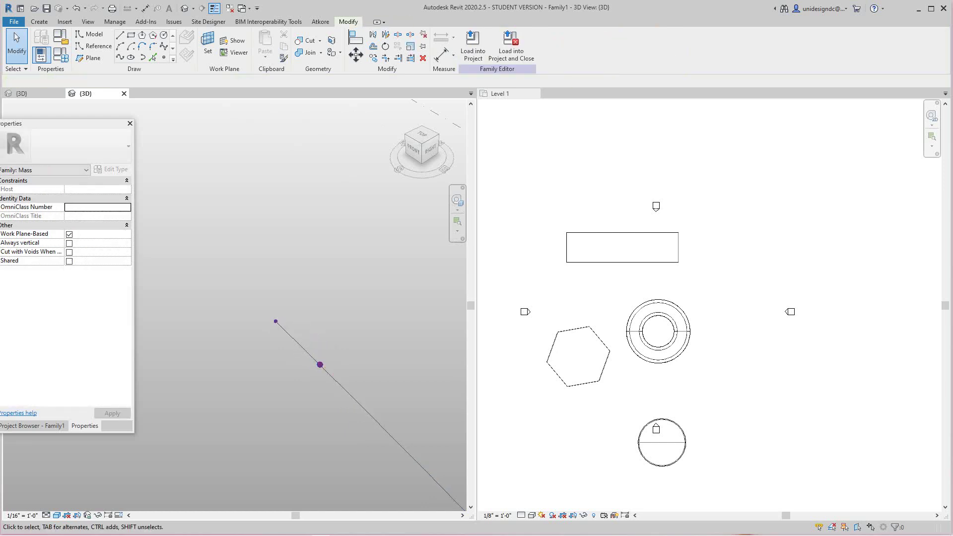
pyautogui.scroll(1, 253, 323)
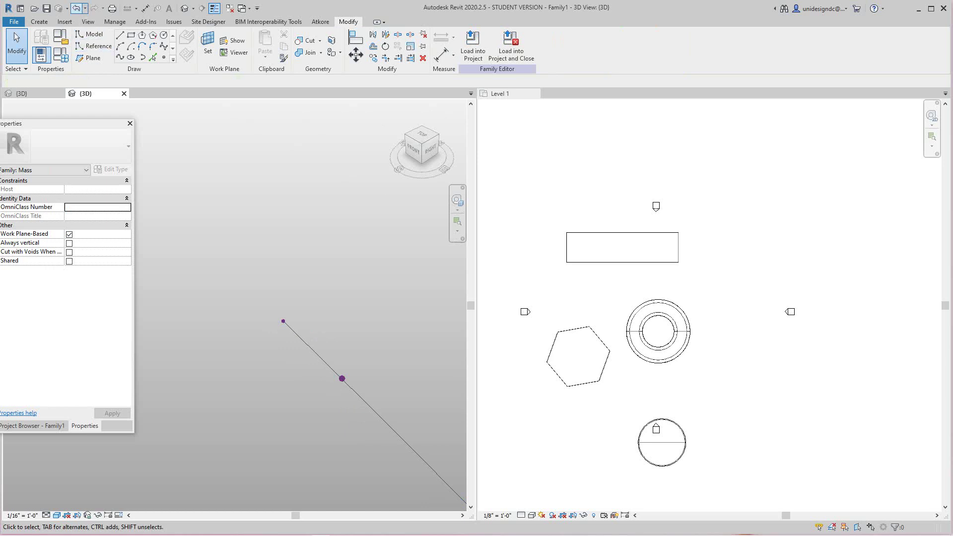
pyautogui.click(76, 8)
# Step: Sketch an inscribed six-sided polygon of about 1' 2" radius centred on the reference point at the spline's front end, on its work plane
pyautogui.scroll(-9, 276, 375)
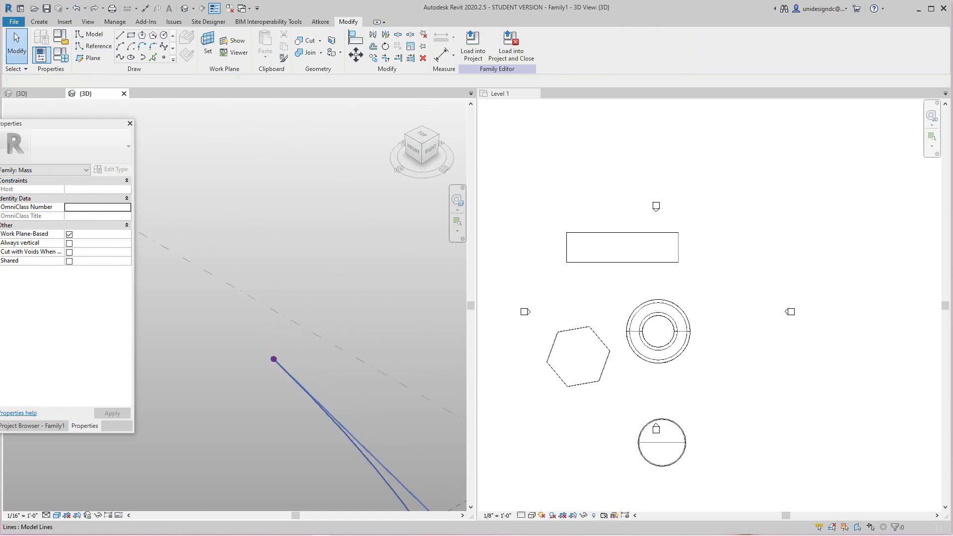
pyautogui.moveTo(279, 373); pyautogui.dragTo(380, 190, button='middle')
pyautogui.scroll(3, 214, 420)
pyautogui.moveTo(214, 421); pyautogui.dragTo(303, 459, button='middle')
pyautogui.scroll(5, 290, 390)
pyautogui.moveTo(250, 443); pyautogui.dragTo(260, 378, button='middle')
pyautogui.scroll(5, 260, 378)
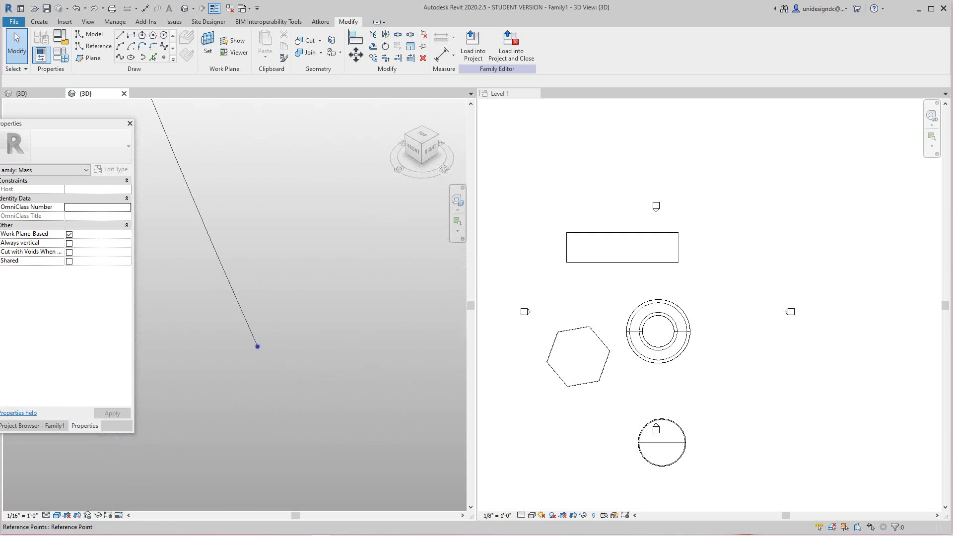
pyautogui.click(257, 347)
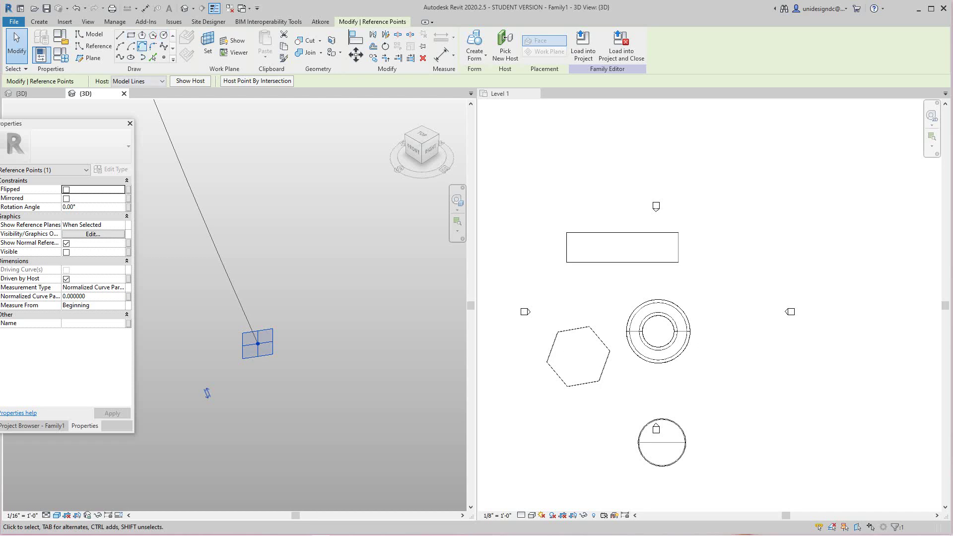
pyautogui.press('l')
pyautogui.press('i')
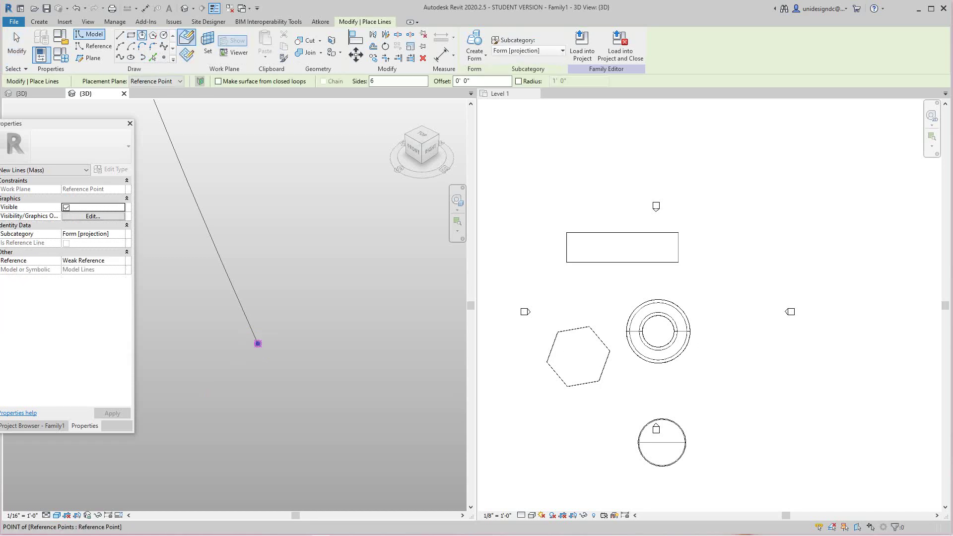
pyautogui.click(257, 344)
pyautogui.click(257, 344)
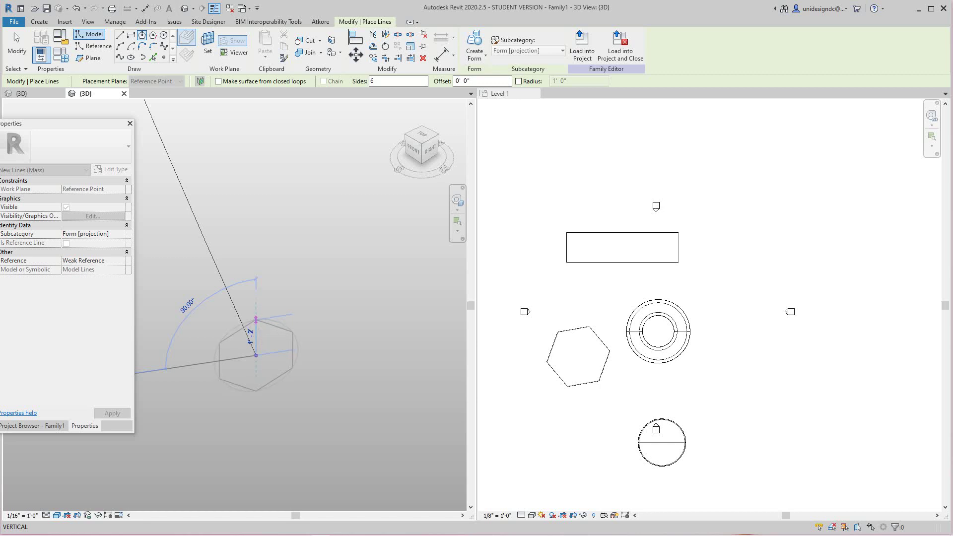
pyautogui.click(256, 320)
pyautogui.scroll(-2, 315, 317)
pyautogui.moveTo(305, 261); pyautogui.dragTo(268, 383, button='middle')
pyautogui.scroll(-3, 268, 382)
pyautogui.scroll(-5, 288, 338)
pyautogui.moveTo(288, 338); pyautogui.dragTo(263, 443, button='middle')
pyautogui.scroll(-1, 368, 298)
pyautogui.moveTo(368, 298); pyautogui.dragTo(257, 369, button='middle')
pyautogui.moveTo(410, 354); pyautogui.dragTo(273, 373, button='middle')
pyautogui.scroll(-1, 273, 373)
pyautogui.moveTo(314, 236); pyautogui.dragTo(279, 365, button='middle')
pyautogui.scroll(3, 288, 320)
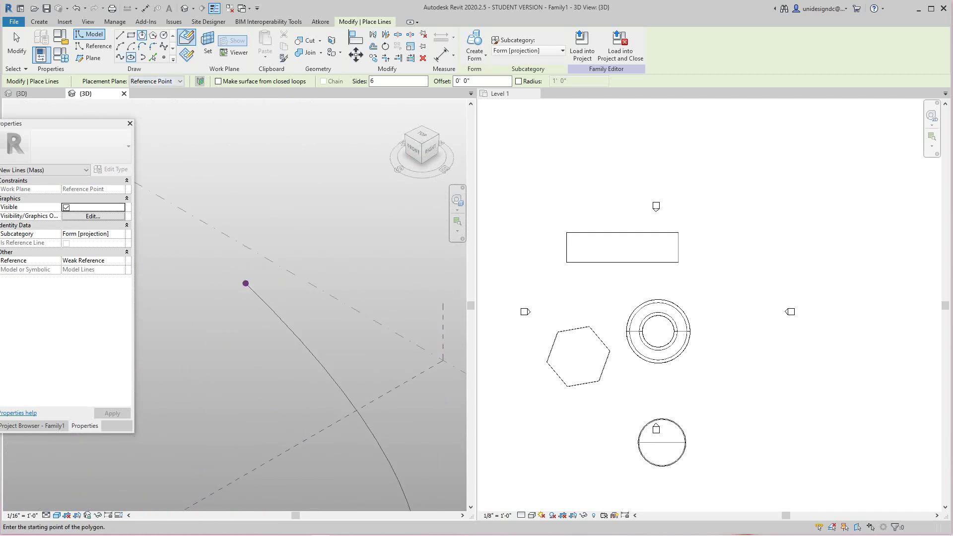
pyautogui.scroll(-2, 217, 214)
pyautogui.scroll(-7, 221, 296)
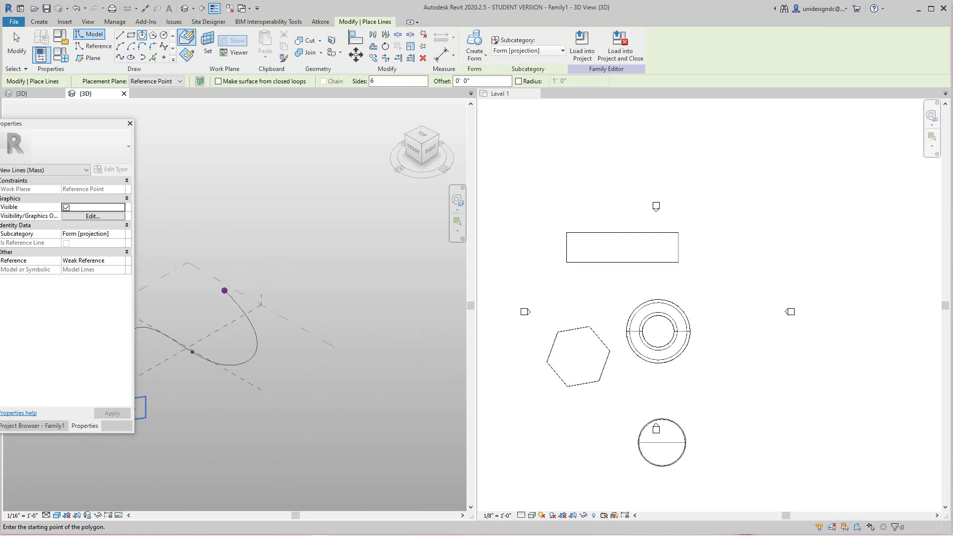
pyautogui.moveTo(222, 298); pyautogui.dragTo(270, 299, button='middle')
pyautogui.scroll(5, 181, 421)
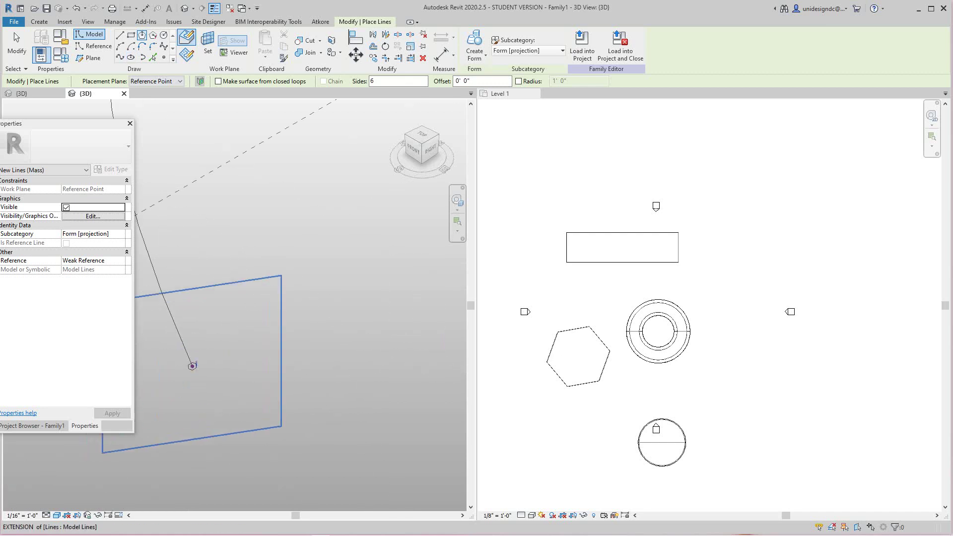
pyautogui.scroll(-6, 263, 354)
pyautogui.moveTo(353, 203); pyautogui.dragTo(265, 303, button='middle')
pyautogui.scroll(5, 264, 303)
pyautogui.scroll(2, 263, 358)
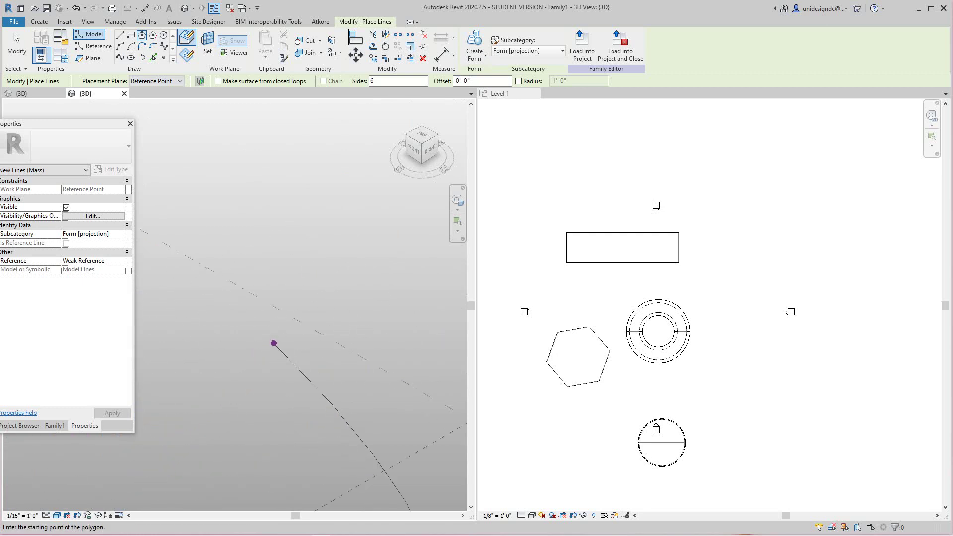
pyautogui.moveTo(264, 357); pyautogui.dragTo(288, 393, button='middle')
pyautogui.click(131, 57)
pyautogui.scroll(2, 296, 403)
pyautogui.rightClick(272, 196)
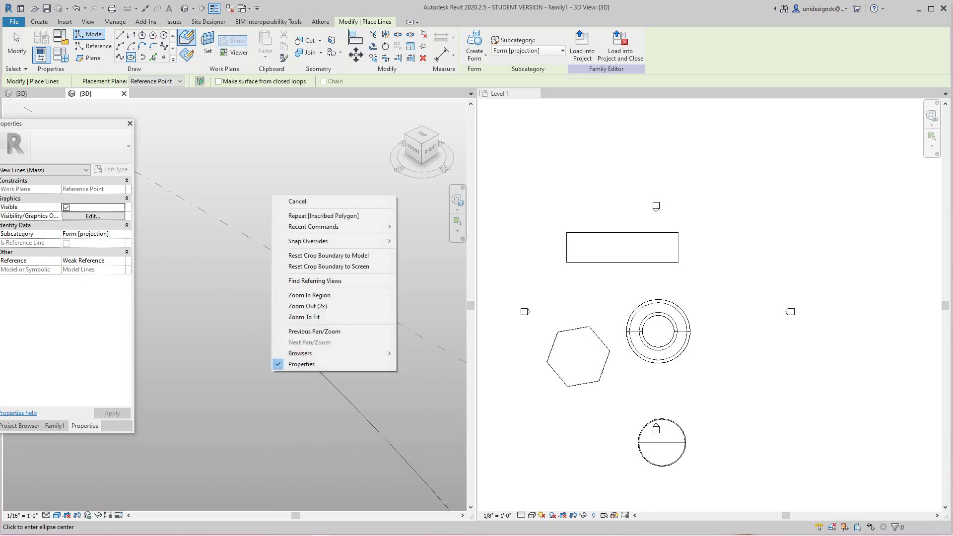
pyautogui.click(290, 201)
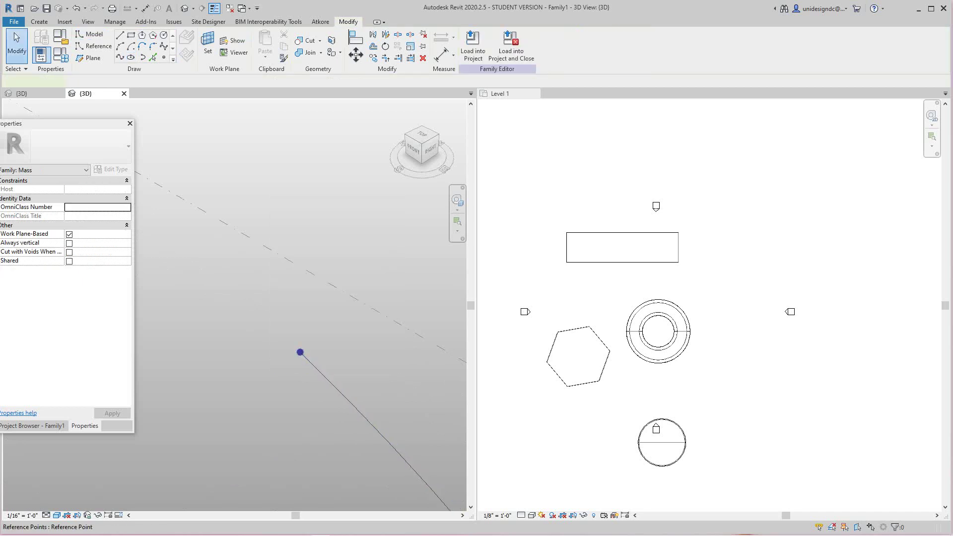
# Step: Try moving the reference point at the spline's far end off its coincident point, clear the selection, and undo the last change
pyautogui.click(300, 352)
pyautogui.moveTo(300, 352); pyautogui.dragTo(304, 343)
pyautogui.press('Escape')
pyautogui.click(304, 342)
pyautogui.scroll(-4, 298, 355)
pyautogui.scroll(1, 291, 365)
pyautogui.press('Escape')
pyautogui.moveTo(292, 363); pyautogui.dragTo(318, 306, button='middle')
pyautogui.click(76, 9)
# Step: Undo the earlier edits back to the bare spline, removing the small hexagon and all hosted reference points
pyautogui.moveTo(282, 337); pyautogui.dragTo(209, 385, button='middle')
pyautogui.scroll(-5, 341, 371)
pyautogui.scroll(-2, 209, 384)
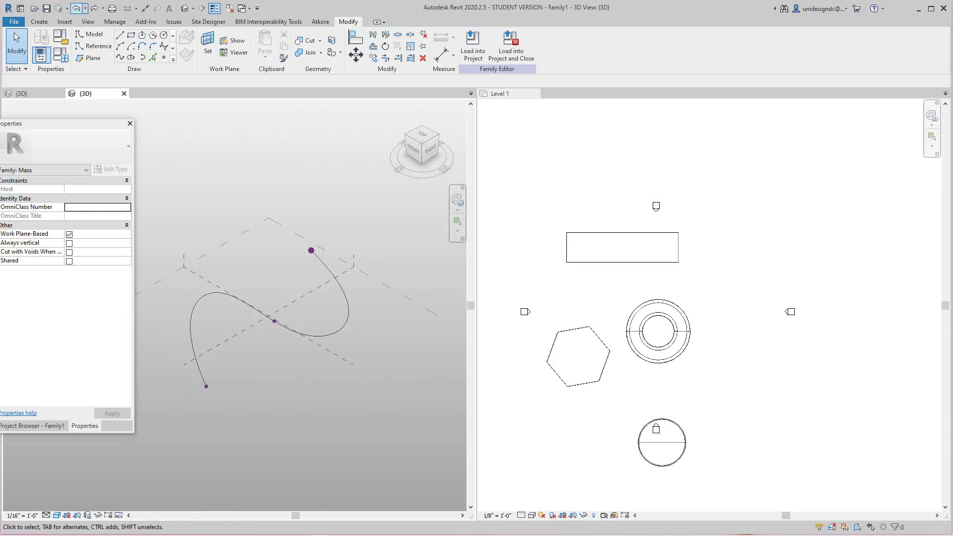
pyautogui.click(76, 8)
pyautogui.click(77, 9)
pyautogui.click(76, 9)
pyautogui.scroll(-6, 330, 314)
pyautogui.moveTo(330, 316); pyautogui.dragTo(45, 383, button='middle')
pyautogui.moveTo(209, 291); pyautogui.dragTo(442, 307, button='middle')
pyautogui.scroll(-2, 455, 304)
pyautogui.moveTo(358, 354); pyautogui.dragTo(308, 362, button='middle')
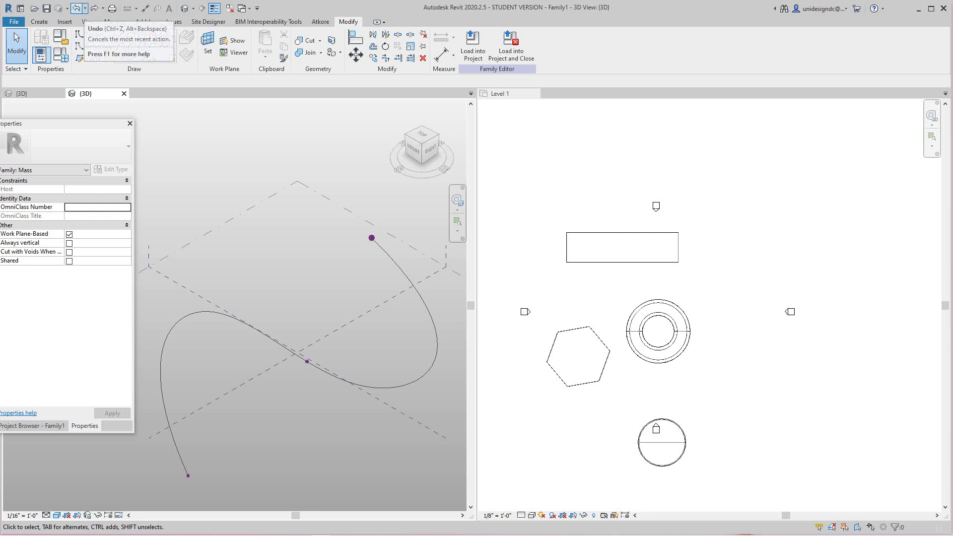
pyautogui.click(75, 8)
pyautogui.click(76, 8)
pyautogui.click(76, 8)
pyautogui.click(76, 8)
pyautogui.click(76, 8)
# Step: Place one reference point on each end of the spline and end the point placement
pyautogui.scroll(-2, 169, 298)
pyautogui.moveTo(169, 298); pyautogui.dragTo(282, 444, button='middle')
pyautogui.scroll(-2, 282, 444)
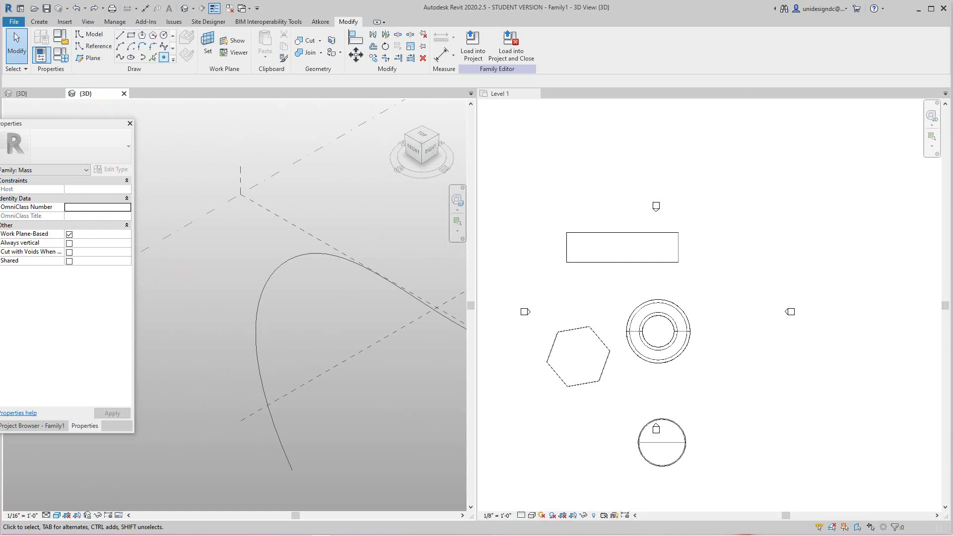
pyautogui.press('l')
pyautogui.press('i')
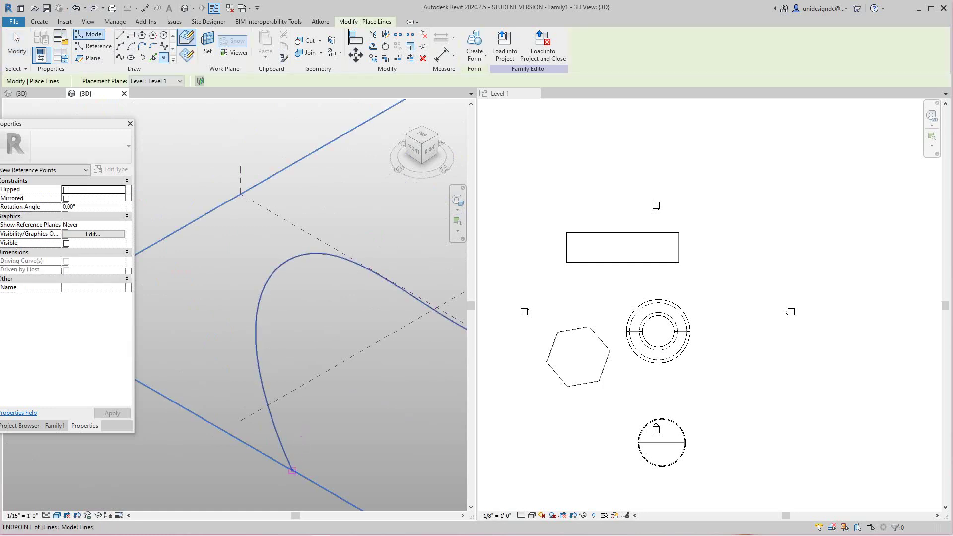
pyautogui.click(292, 471)
pyautogui.scroll(-2, 327, 439)
pyautogui.moveTo(328, 438); pyautogui.dragTo(209, 481, button='middle')
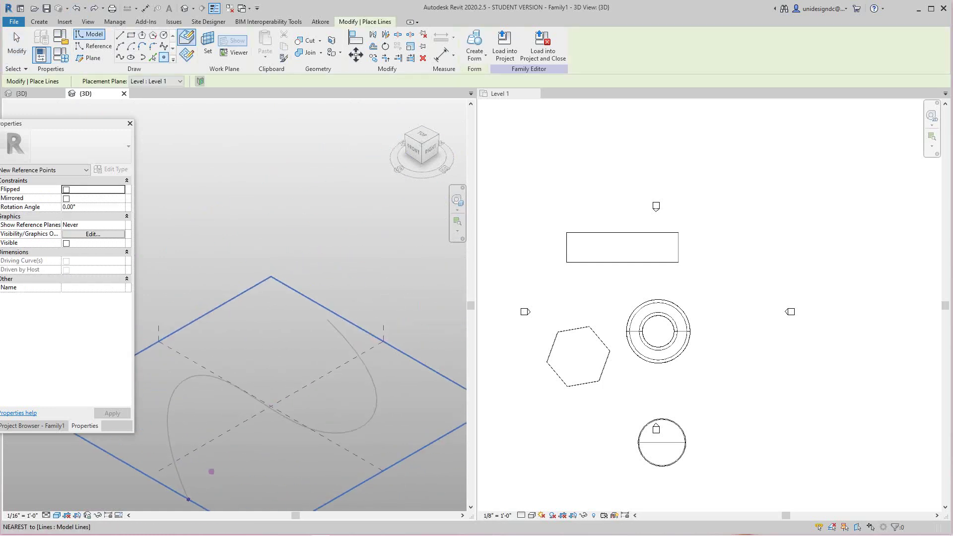
pyautogui.scroll(3, 349, 342)
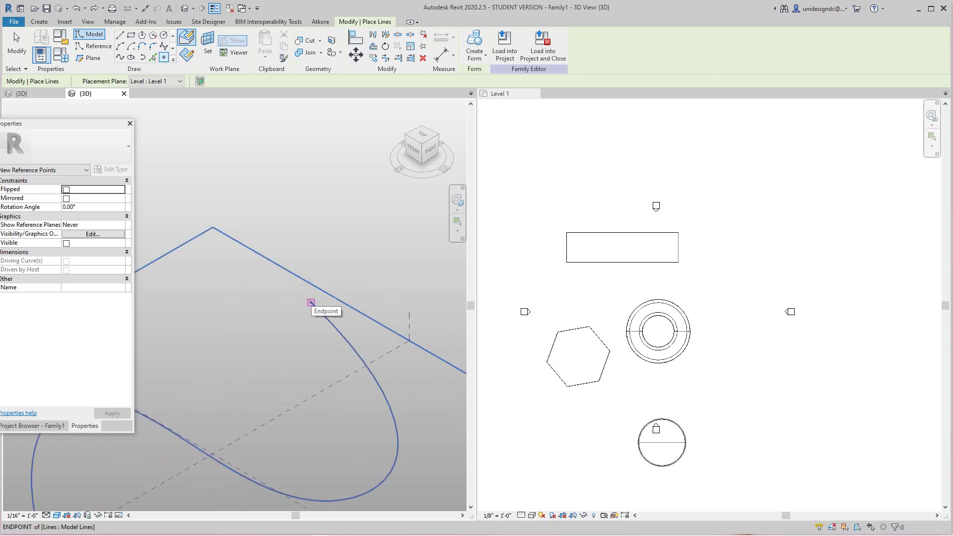
pyautogui.click(311, 302)
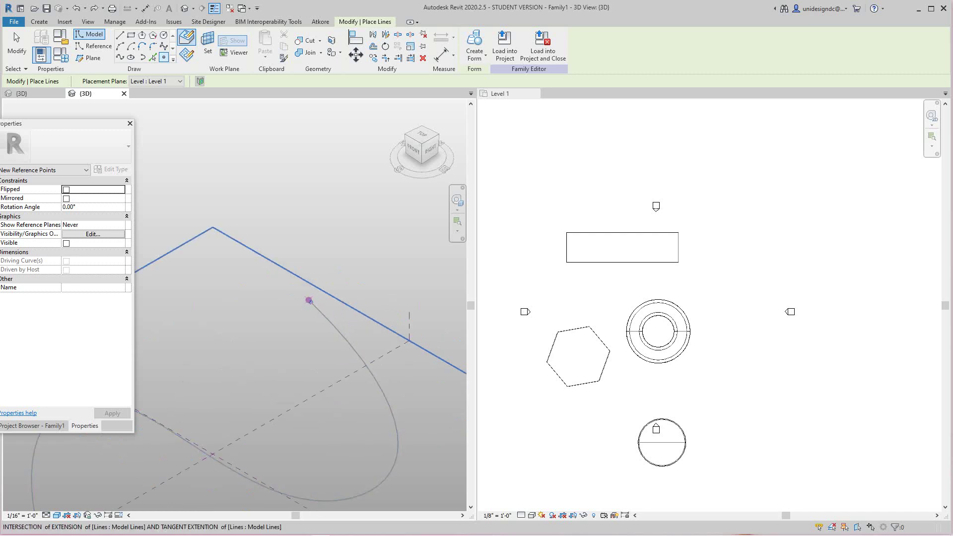
pyautogui.rightClick(349, 244)
pyautogui.click(367, 252)
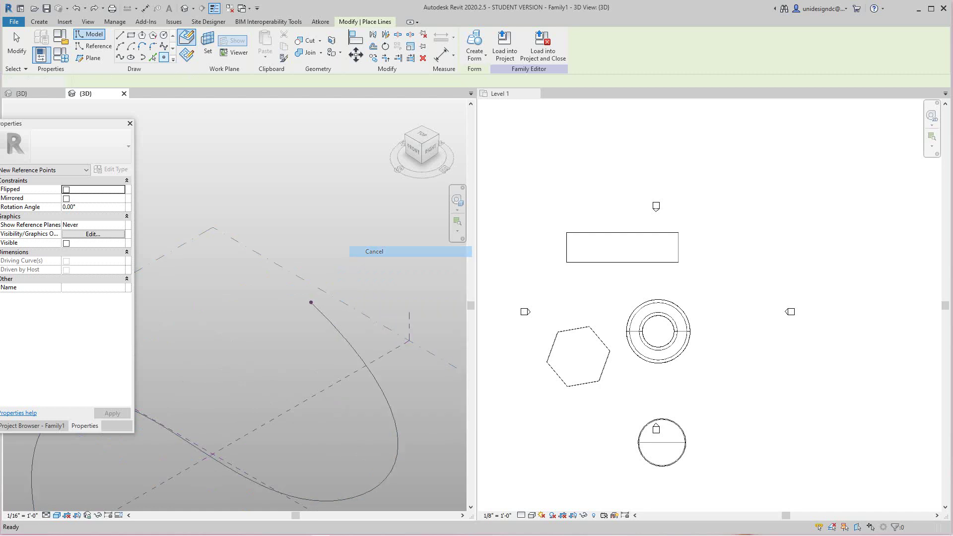
# Step: Select the new reference point on the spline's front end to examine its work plane and properties, and clear the selection
pyautogui.scroll(-2, 327, 323)
pyautogui.scroll(8, 276, 394)
pyautogui.scroll(-1, 429, 432)
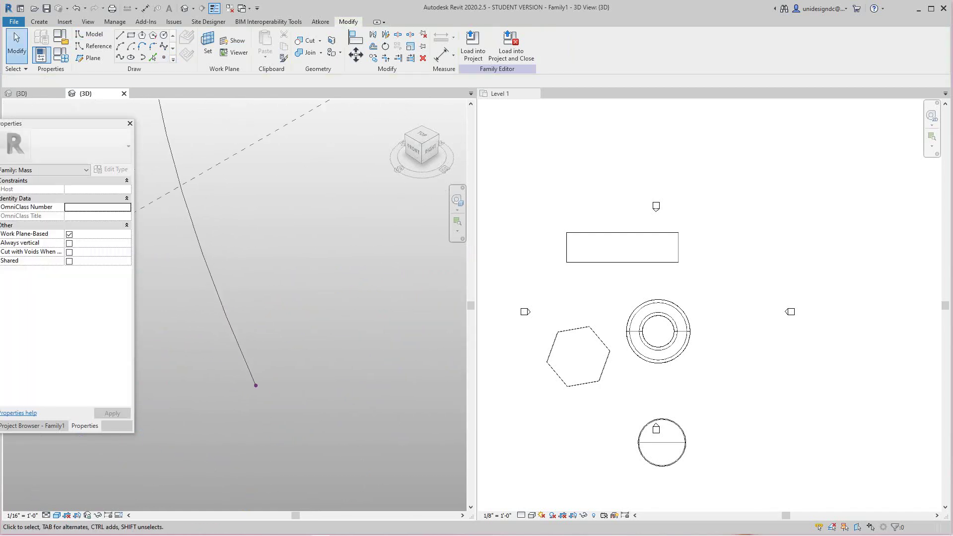
pyautogui.click(256, 381)
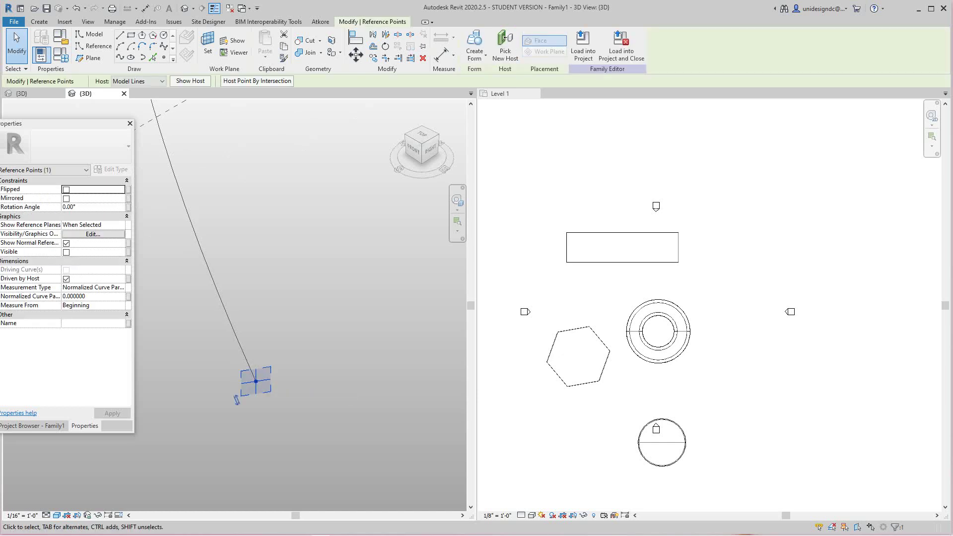
pyautogui.click(307, 339)
# Step: Set Measure From to End for the reference point on the spline's far end and clear the selection
pyautogui.scroll(-7, 307, 340)
pyautogui.moveTo(437, 249); pyautogui.dragTo(355, 384, button='middle')
pyautogui.scroll(2, 354, 383)
pyautogui.scroll(5, 317, 263)
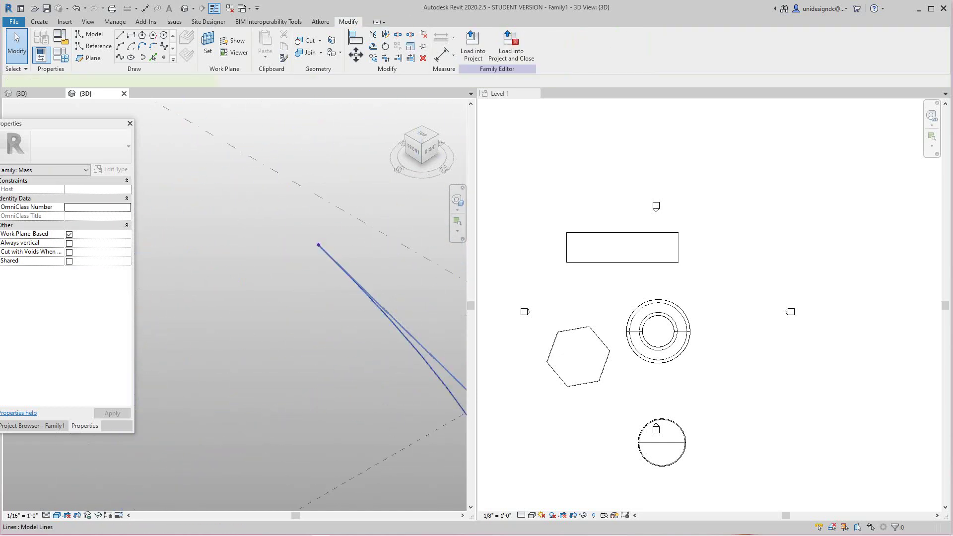
pyautogui.moveTo(319, 244); pyautogui.dragTo(316, 248)
pyautogui.click(315, 249)
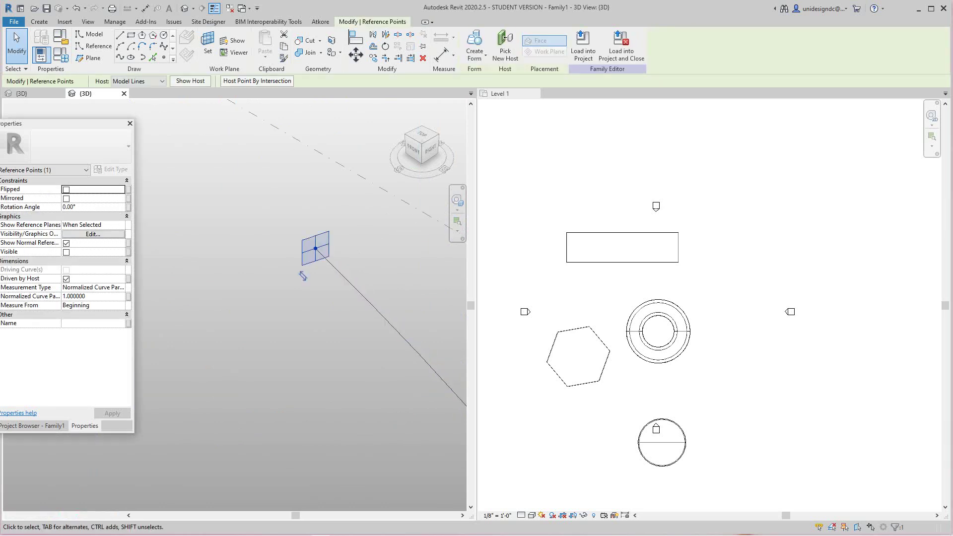
pyautogui.click(93, 306)
pyautogui.click(79, 323)
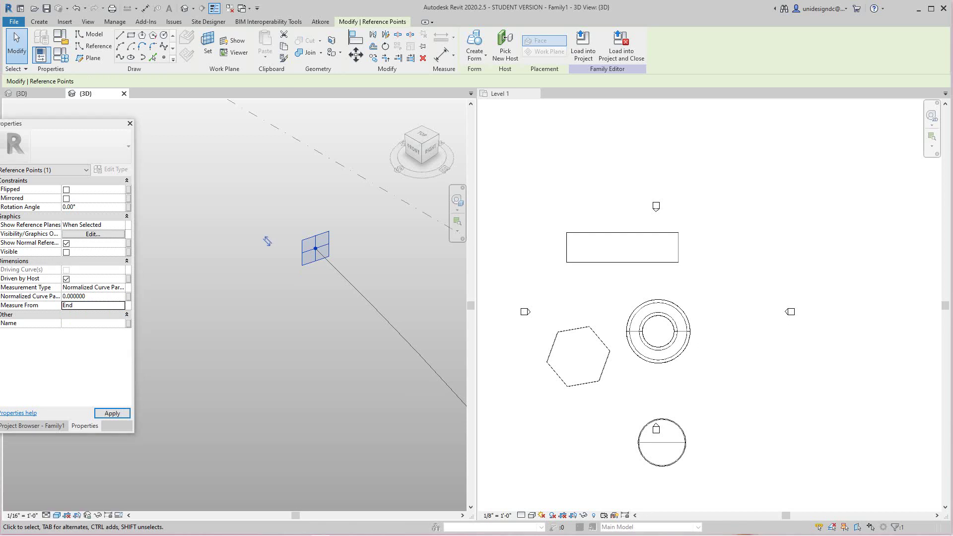
pyautogui.click(266, 236)
# Step: Draw an inscribed six-sided polygon of about 7' 9" radius on the front-end reference point's work plane, centred on that point
pyautogui.scroll(-4, 243, 328)
pyautogui.moveTo(242, 328); pyautogui.dragTo(342, 196, button='middle')
pyautogui.moveTo(208, 392); pyautogui.dragTo(355, 217, button='middle')
pyautogui.scroll(5, 220, 386)
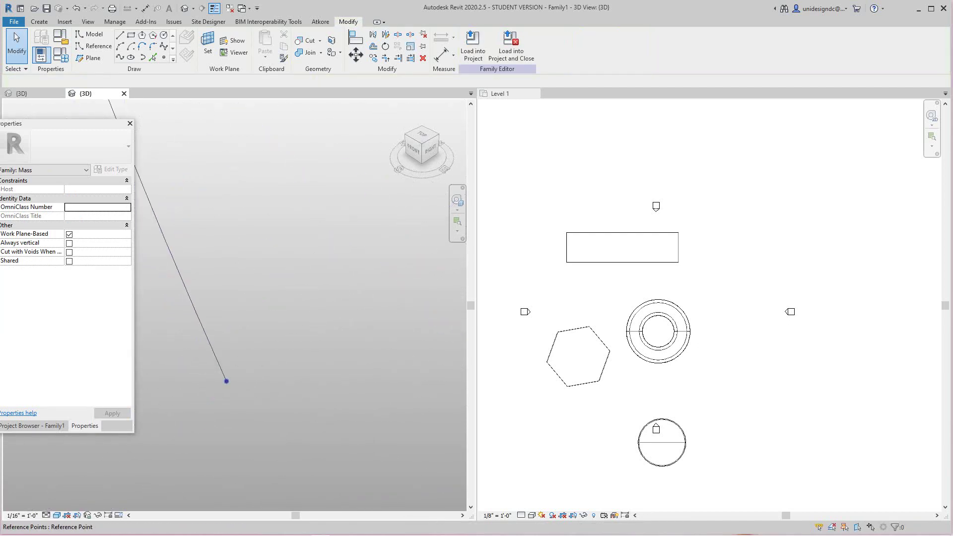
pyautogui.click(227, 382)
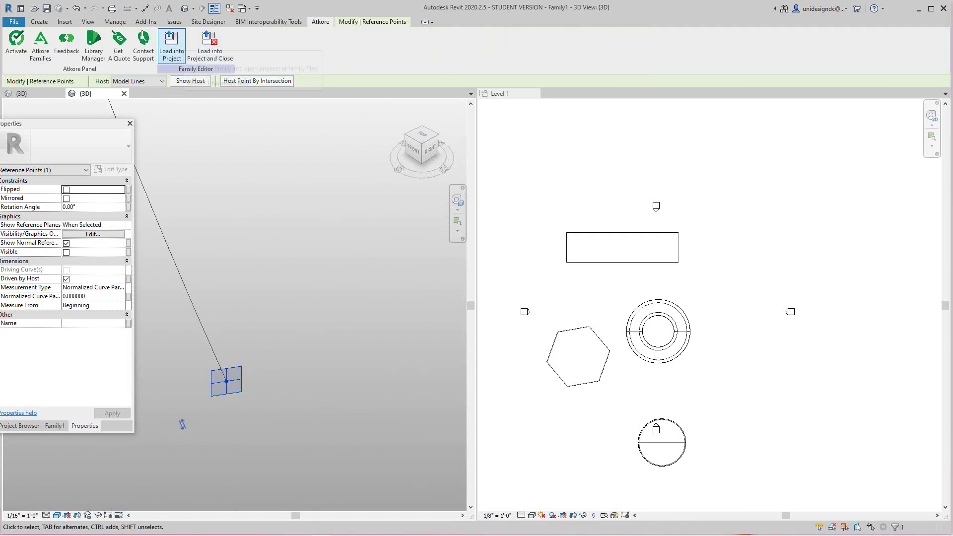
pyautogui.click(208, 22)
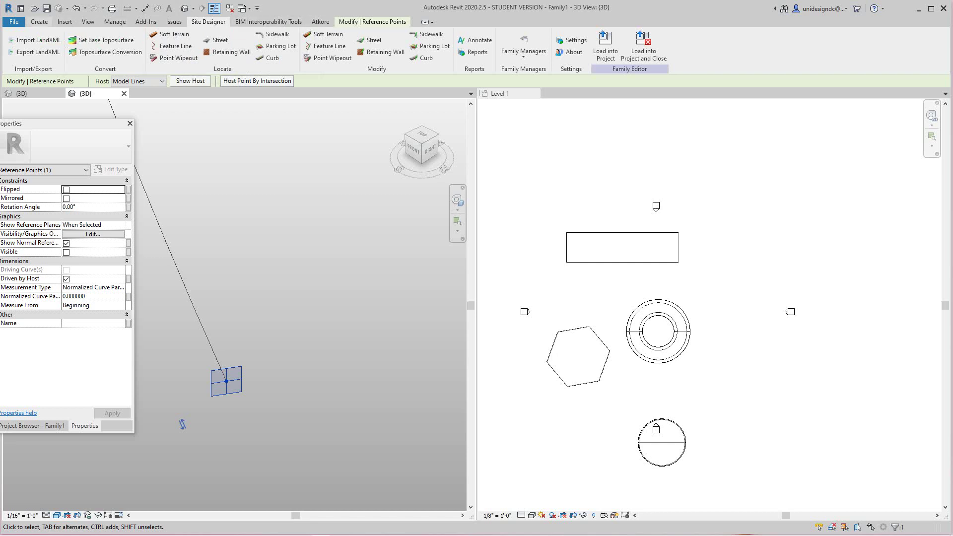
pyautogui.scroll(6, 199, 49)
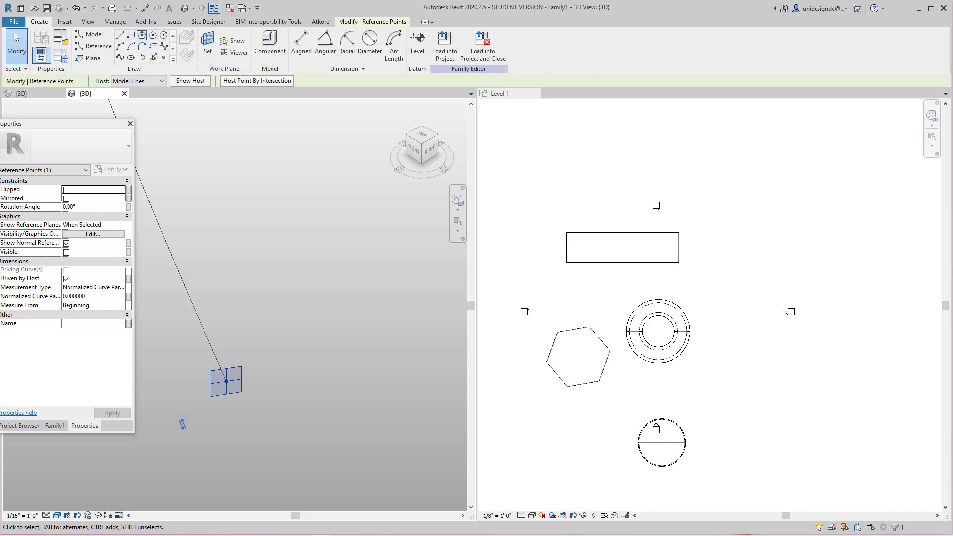
pyautogui.click(131, 57)
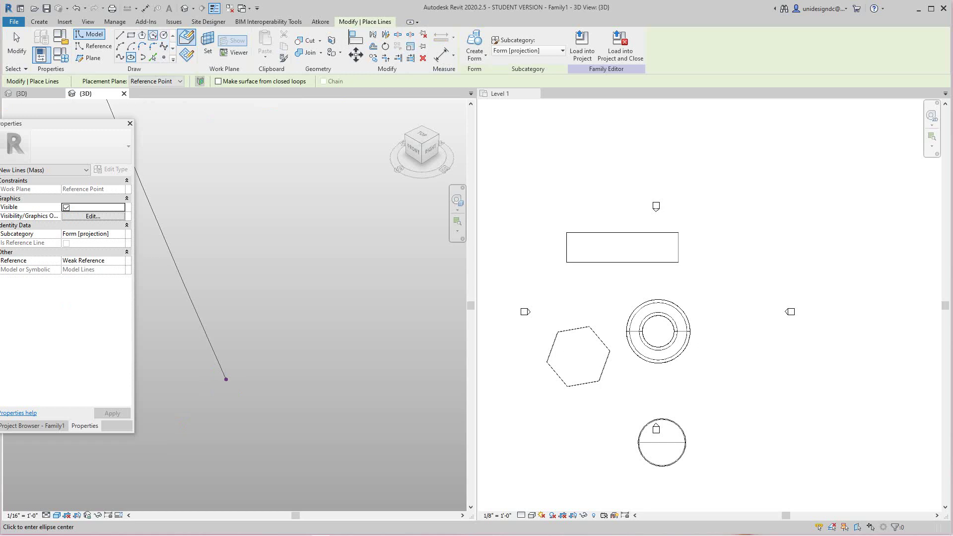
pyautogui.click(142, 34)
pyautogui.click(226, 379)
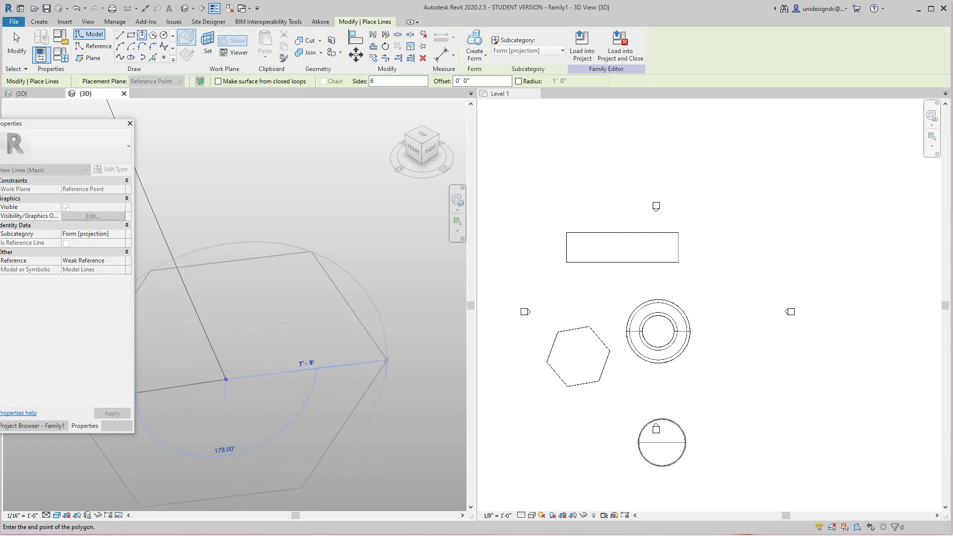
pyautogui.click(389, 355)
# Step: End the inscribed polygon drawing on the front-end reference point's work plane
pyautogui.scroll(-6, 288, 432)
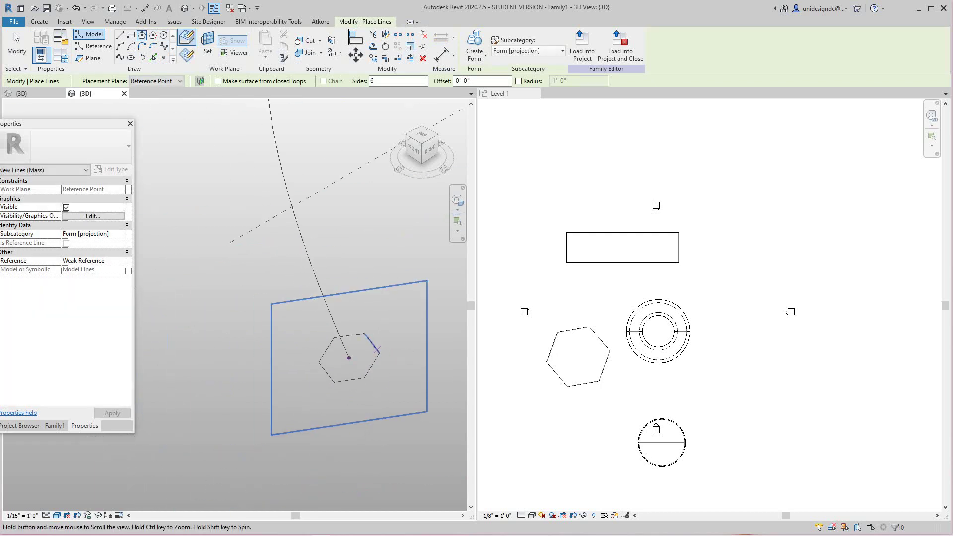
pyautogui.scroll(-5, 268, 447)
pyautogui.moveTo(343, 317); pyautogui.dragTo(304, 345, button='middle')
pyautogui.scroll(3, 304, 345)
pyautogui.moveTo(353, 324); pyautogui.dragTo(282, 321, button='middle')
pyautogui.scroll(-2, 282, 321)
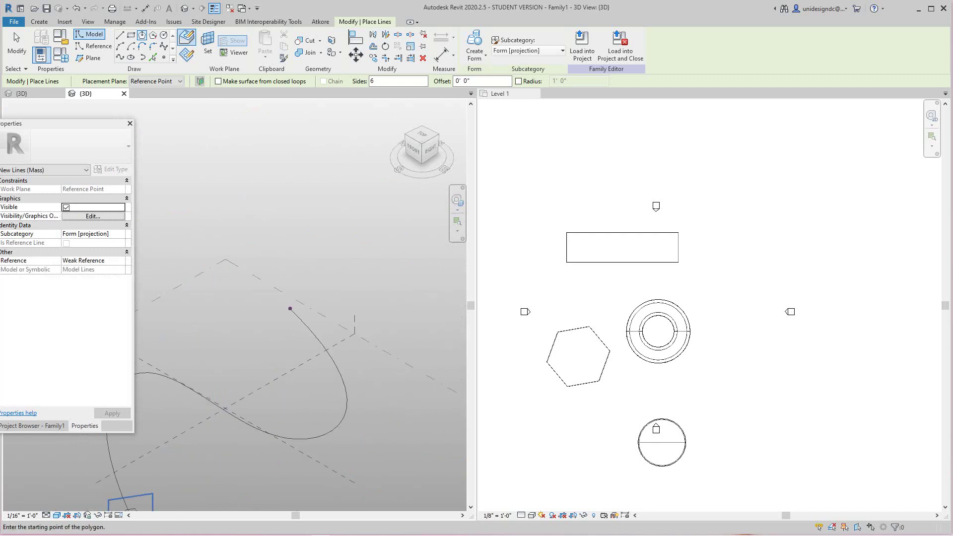
pyautogui.moveTo(245, 331); pyautogui.dragTo(264, 310, button='middle')
pyautogui.scroll(-2, 264, 310)
pyautogui.scroll(6, 269, 308)
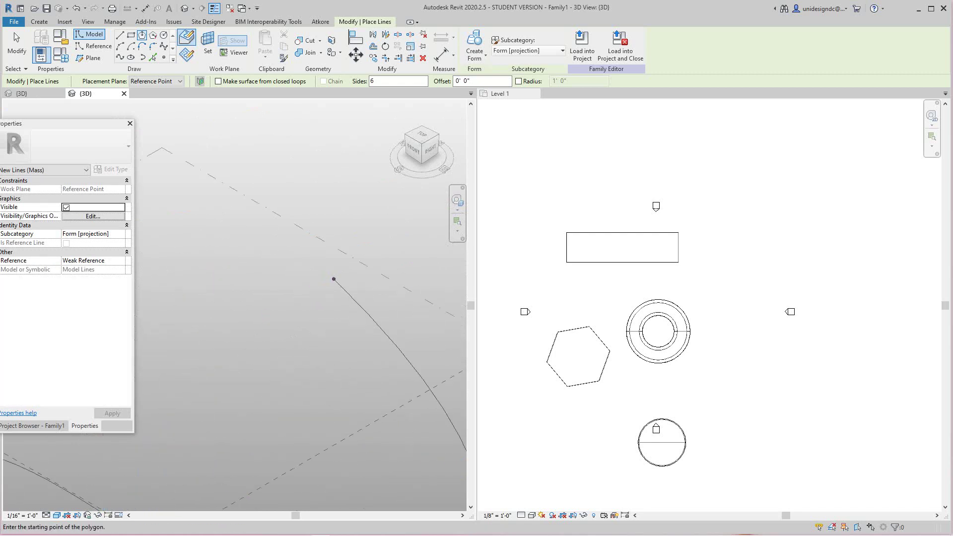
pyautogui.scroll(-3, 243, 320)
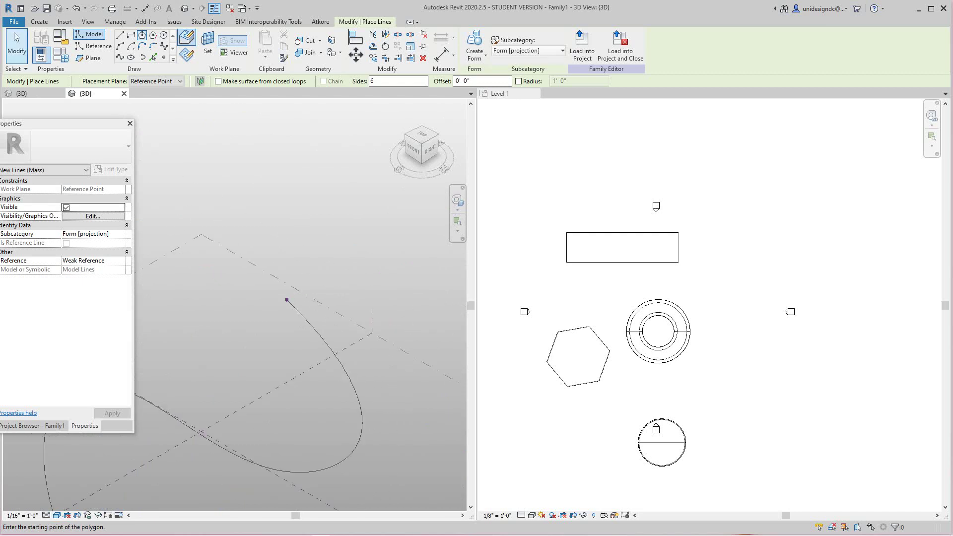
pyautogui.click(17, 43)
pyautogui.scroll(-2, 301, 376)
pyautogui.moveTo(313, 334); pyautogui.dragTo(300, 369, button='middle')
pyautogui.scroll(6, 313, 341)
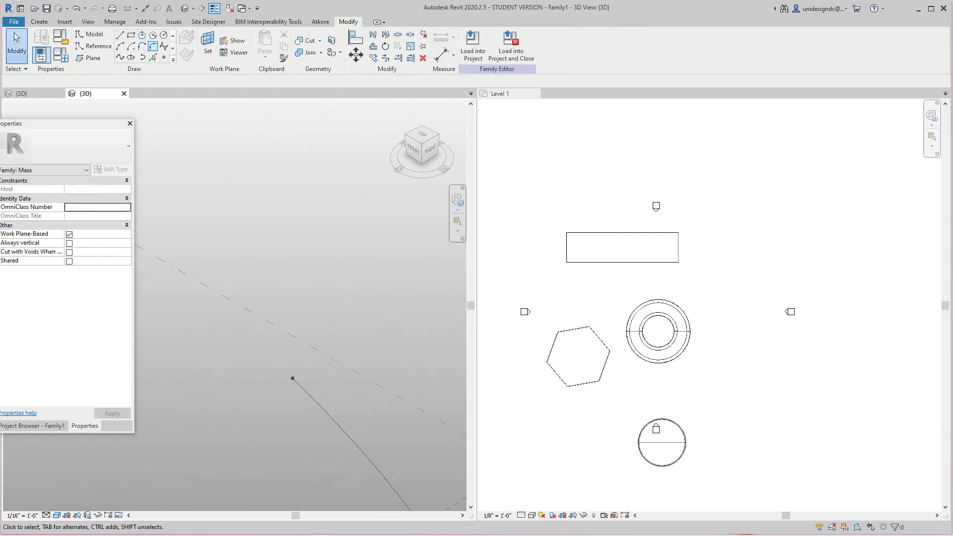
pyautogui.click(92, 34)
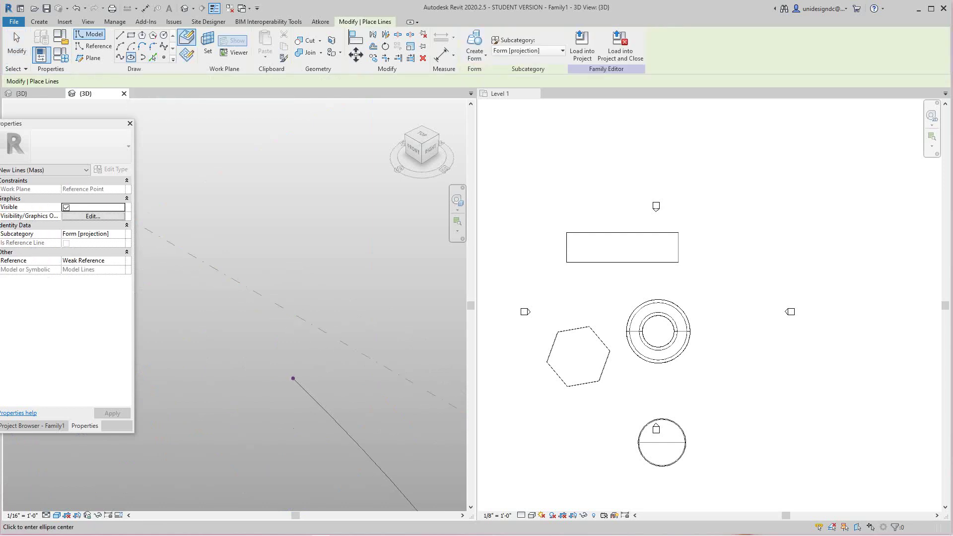
pyautogui.rightClick(300, 194)
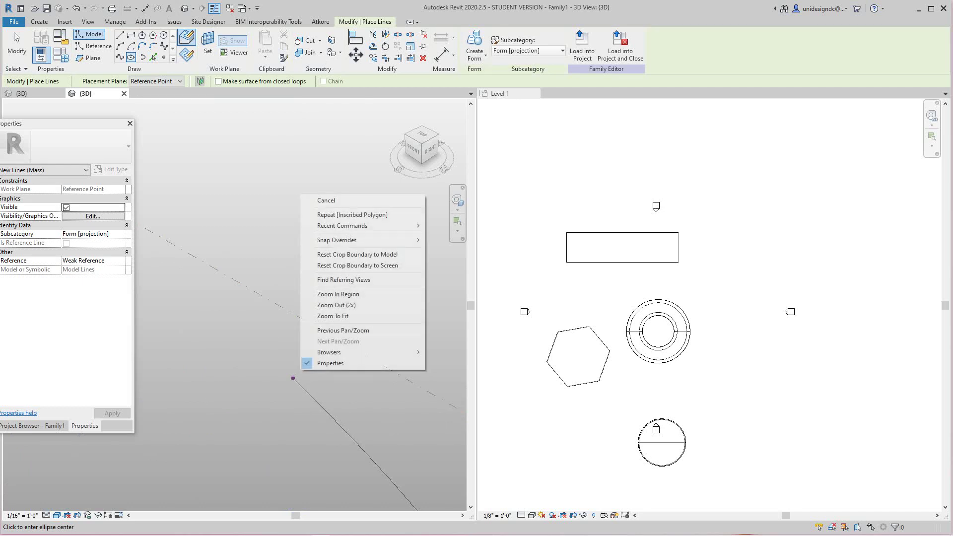
pyautogui.click(318, 202)
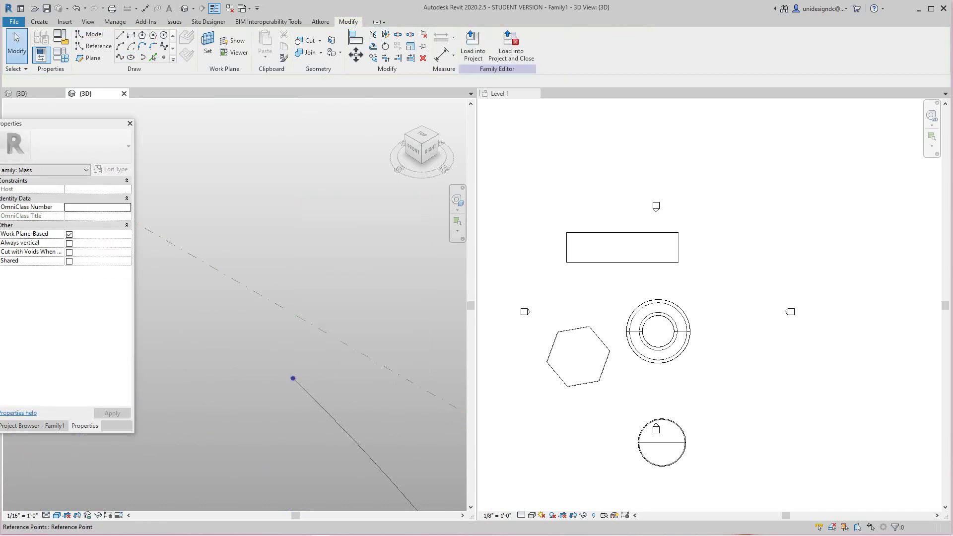
# Step: Draw an ellipse with a horizontal semi-axis of about 18' 6" on the far-end reference point's work plane, centred on that point
pyautogui.click(293, 379)
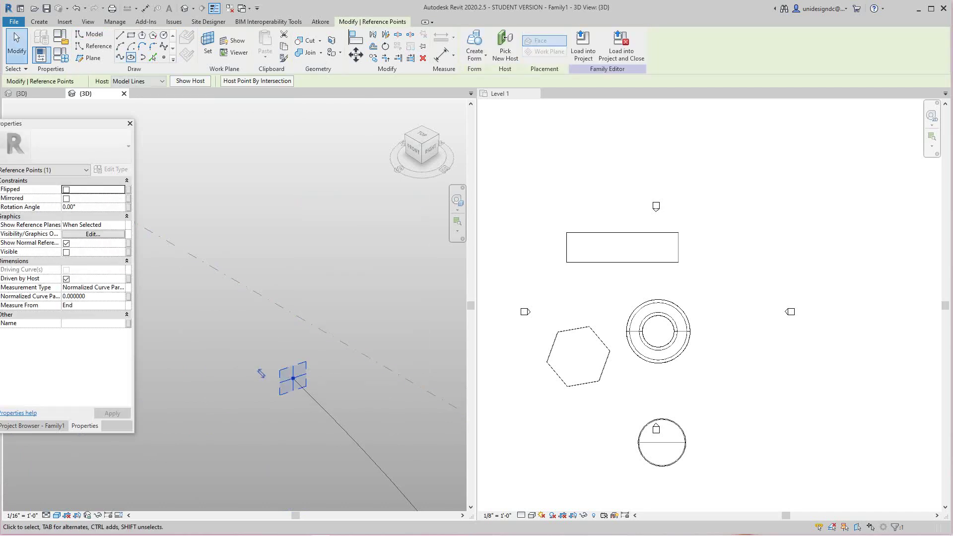
pyautogui.press('l')
pyautogui.press('i')
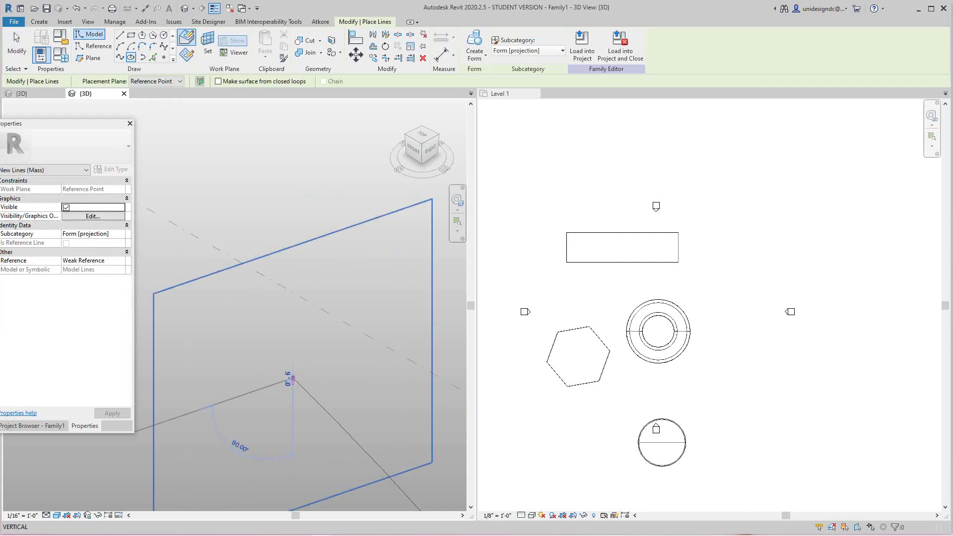
pyautogui.click(295, 318)
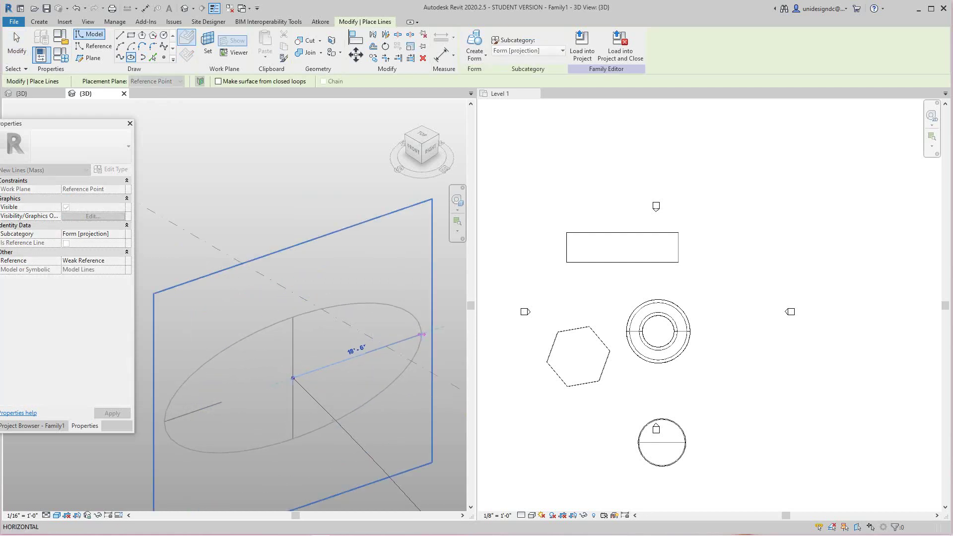
pyautogui.scroll(-4, 418, 343)
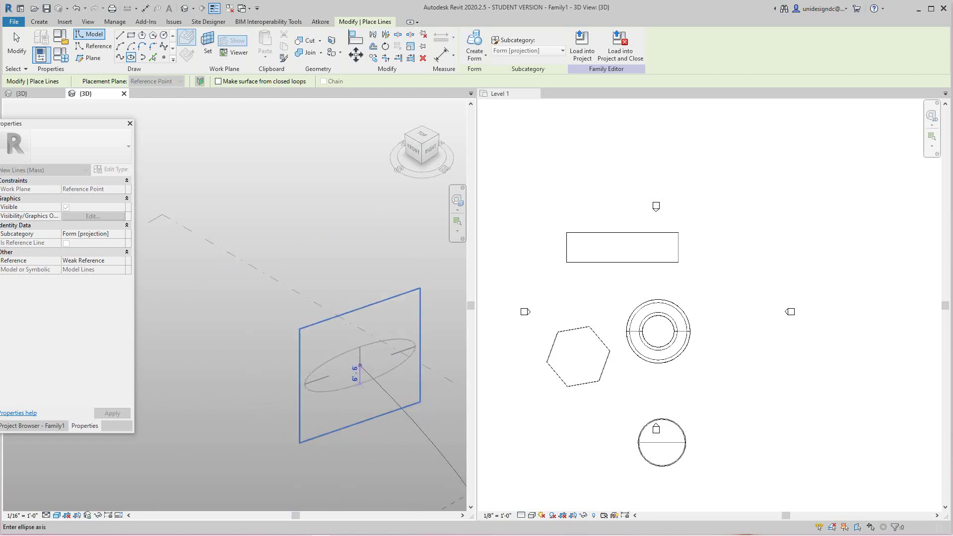
pyautogui.click(360, 380)
pyautogui.scroll(-4, 380, 383)
pyautogui.moveTo(380, 383); pyautogui.dragTo(359, 264, button='middle')
pyautogui.scroll(-3, 282, 244)
pyautogui.scroll(-1, 350, 267)
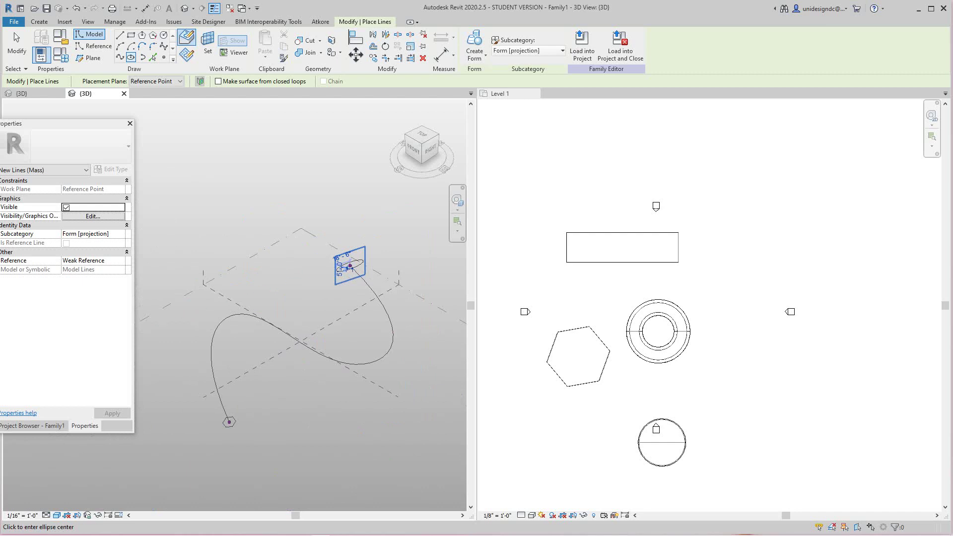
pyautogui.press('Escape')
pyautogui.press('Escape')
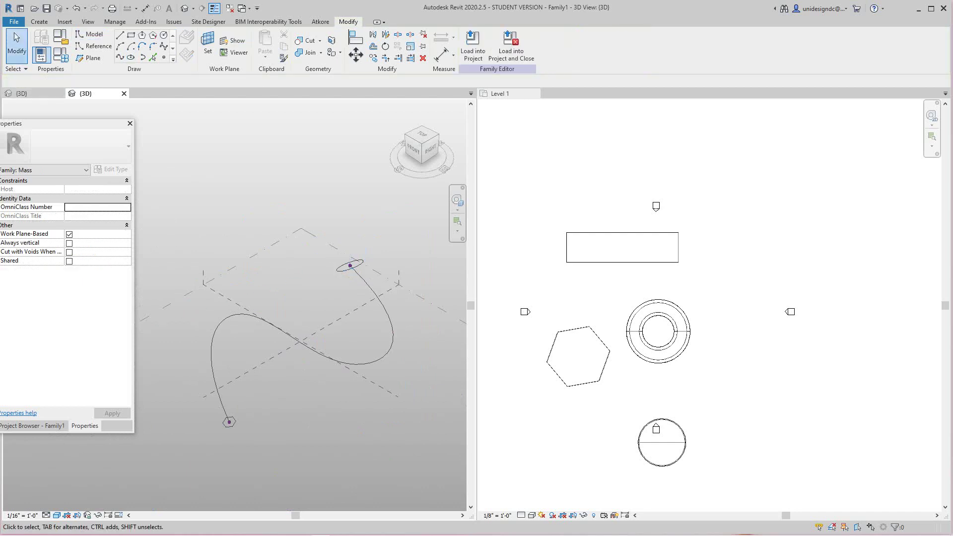
# Step: Create a solid form from the hexagon profile, the spline path and the ellipse profile
pyautogui.scroll(2, 336, 292)
pyautogui.scroll(-5, 330, 280)
pyautogui.moveTo(233, 428); pyautogui.dragTo(262, 482, button='middle')
pyautogui.scroll(5, 262, 482)
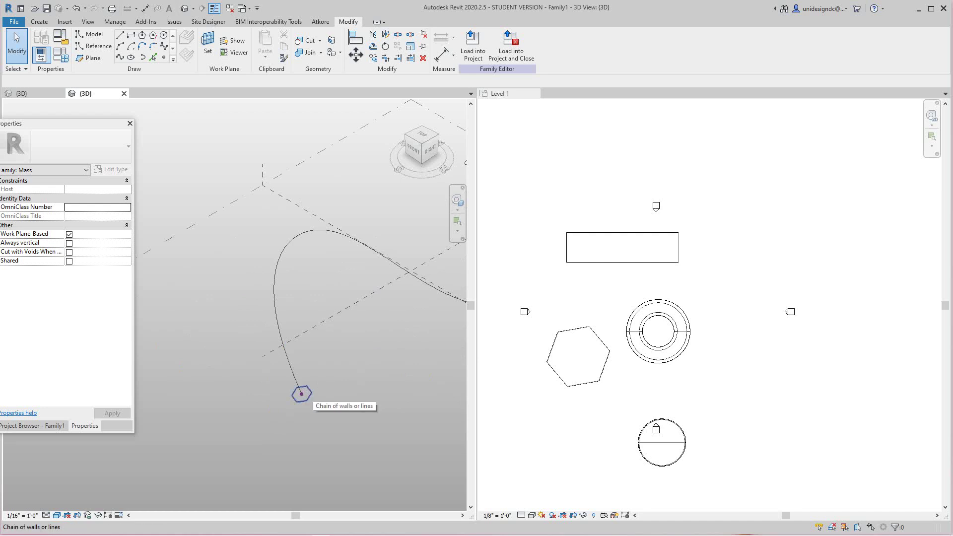
pyautogui.click(302, 392)
pyautogui.keyDown('ctrl'); pyautogui.click(276, 326); pyautogui.keyUp('ctrl')
pyautogui.scroll(-3, 275, 328)
pyautogui.moveTo(274, 329); pyautogui.dragTo(210, 407, button='middle')
pyautogui.keyDown('ctrl'); pyautogui.click(312, 325); pyautogui.keyUp('ctrl')
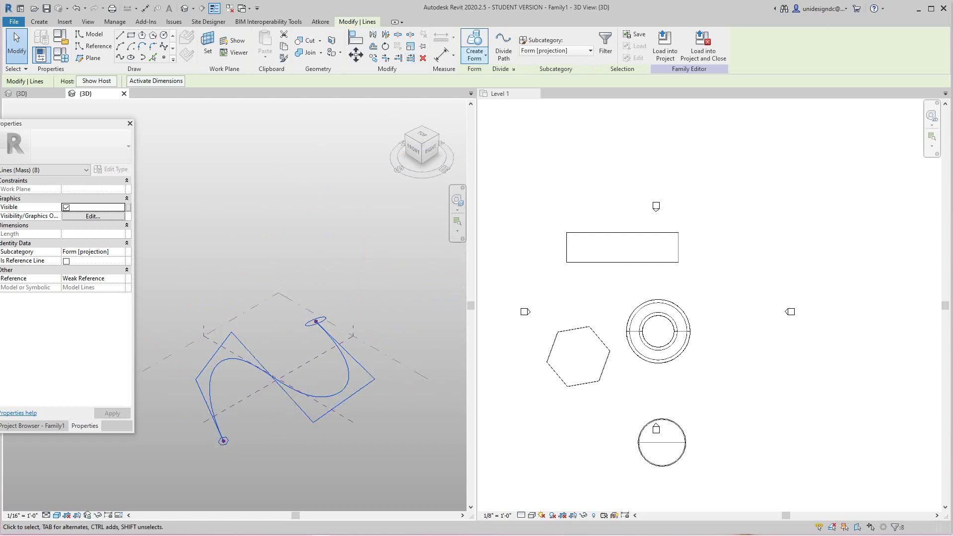
pyautogui.click(475, 55)
pyautogui.click(483, 77)
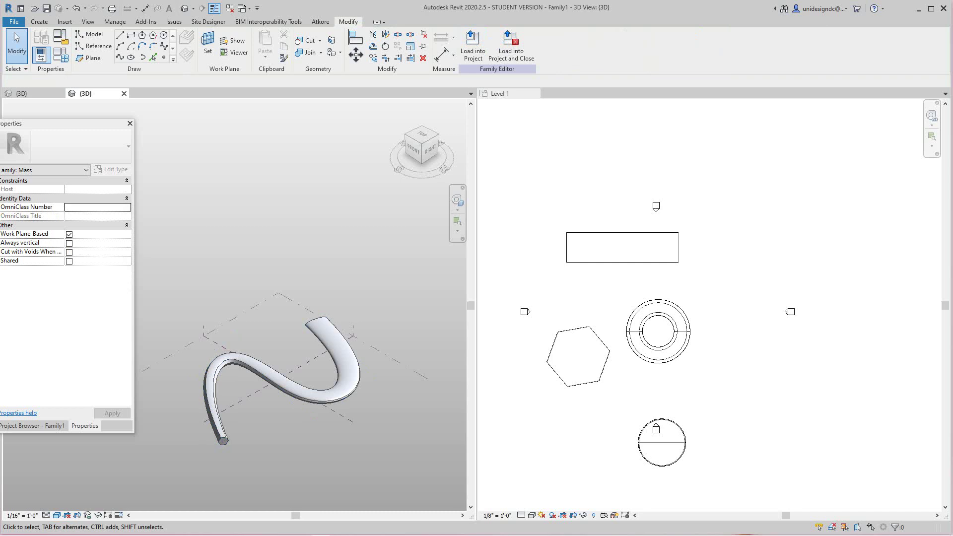
# Step: Examine the swept form's hexagonal and elliptical ends from several directions and restore the home view
pyautogui.scroll(-1, 276, 203)
pyautogui.scroll(4, 281, 362)
pyautogui.keyDown('shift'); pyautogui.moveTo(281, 362); pyautogui.dragTo(341, 430, button='middle'); pyautogui.keyUp('shift')
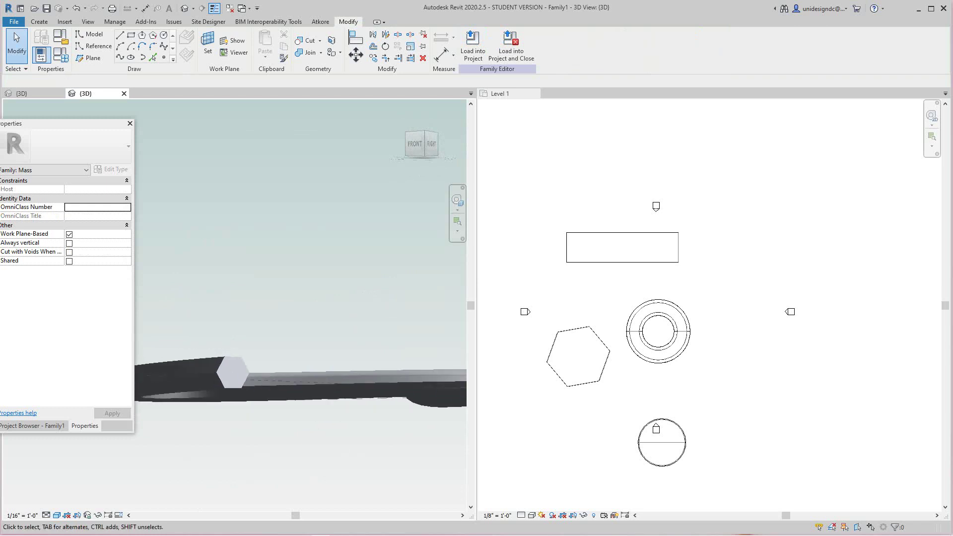
pyautogui.keyDown('shift'); pyautogui.moveTo(330, 318); pyautogui.dragTo(327, 420, button='middle'); pyautogui.keyUp('shift')
pyautogui.scroll(-3, 320, 375)
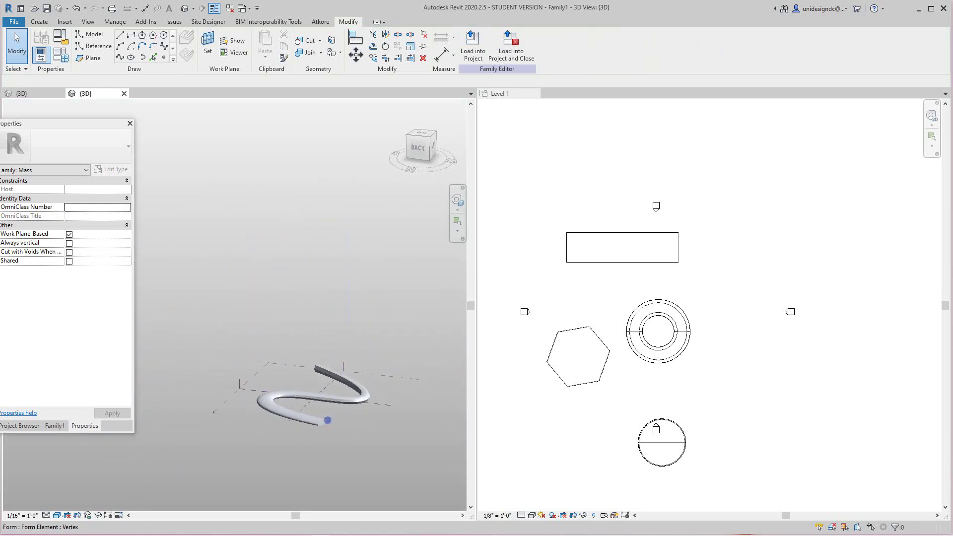
pyautogui.scroll(-2, 293, 297)
pyautogui.keyDown('shift'); pyautogui.moveTo(293, 298); pyautogui.dragTo(299, 298, button='middle'); pyautogui.keyUp('shift')
pyautogui.click(399, 107)
pyautogui.moveTo(313, 367); pyautogui.dragTo(349, 353, button='middle')
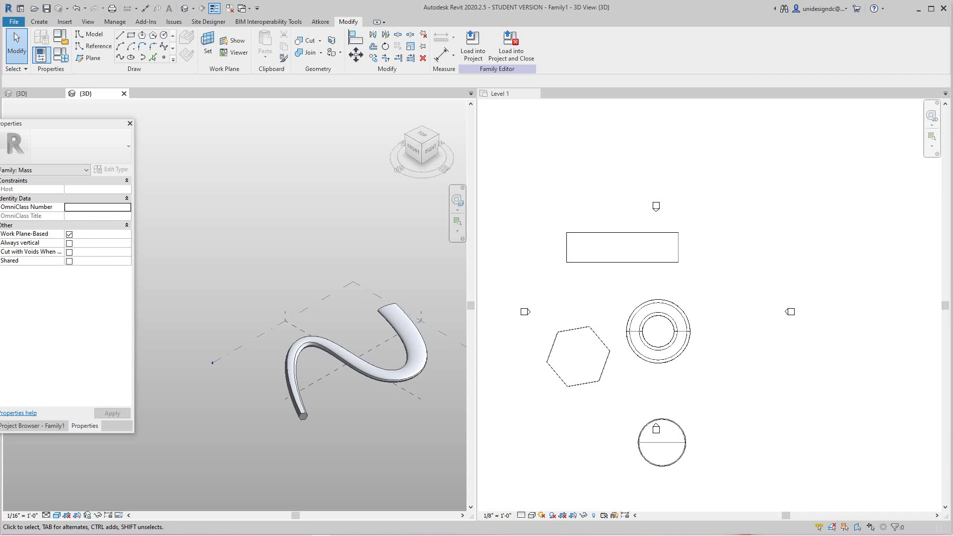
pyautogui.scroll(1, 339, 176)
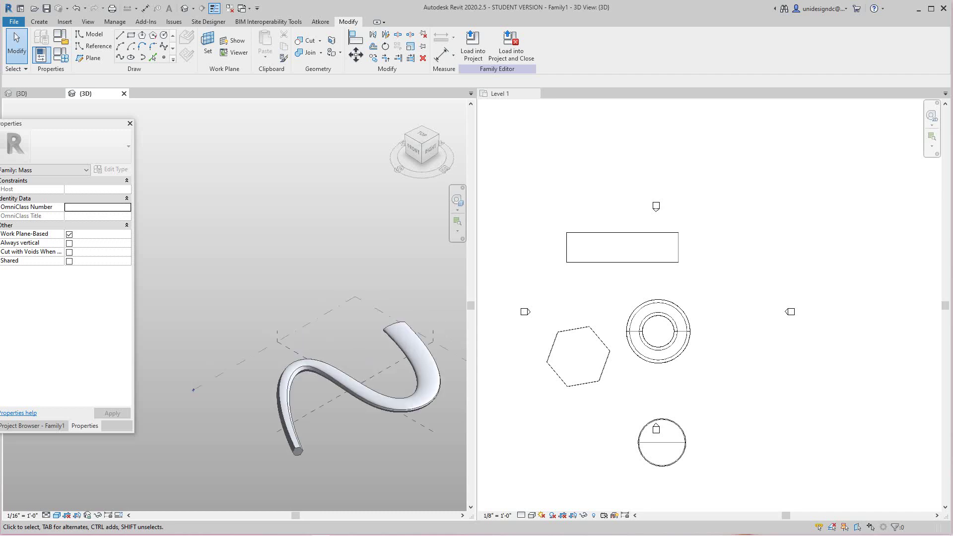
pyautogui.scroll(-4, 541, 231)
pyautogui.scroll(1, 343, 296)
pyautogui.scroll(-6, 343, 296)
pyautogui.scroll(3, 358, 291)
pyautogui.scroll(-3, 303, 259)
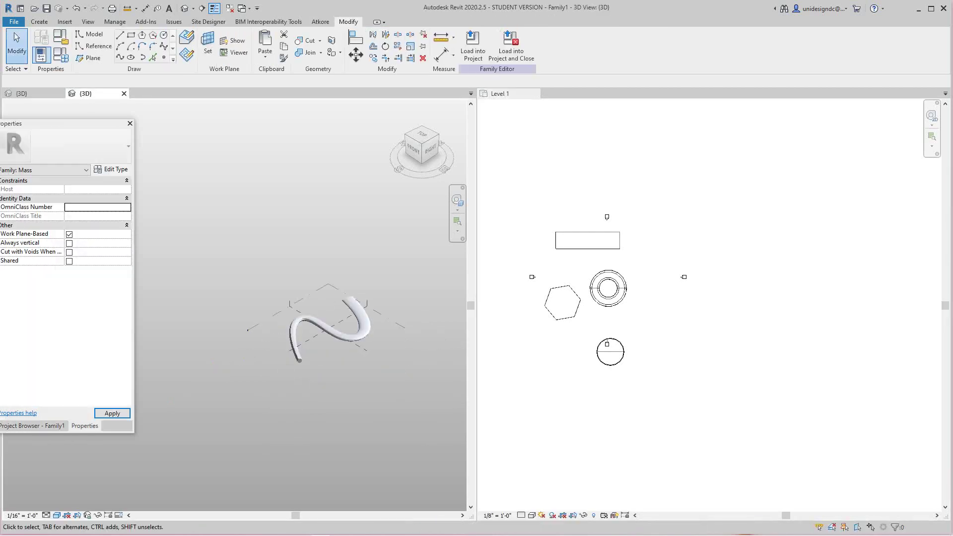
pyautogui.scroll(3, 562, 324)
pyautogui.scroll(-4, 556, 323)
pyautogui.scroll(5, 341, 291)
pyautogui.scroll(-5, 340, 291)
pyautogui.scroll(4, 340, 291)
pyautogui.scroll(2, 338, 230)
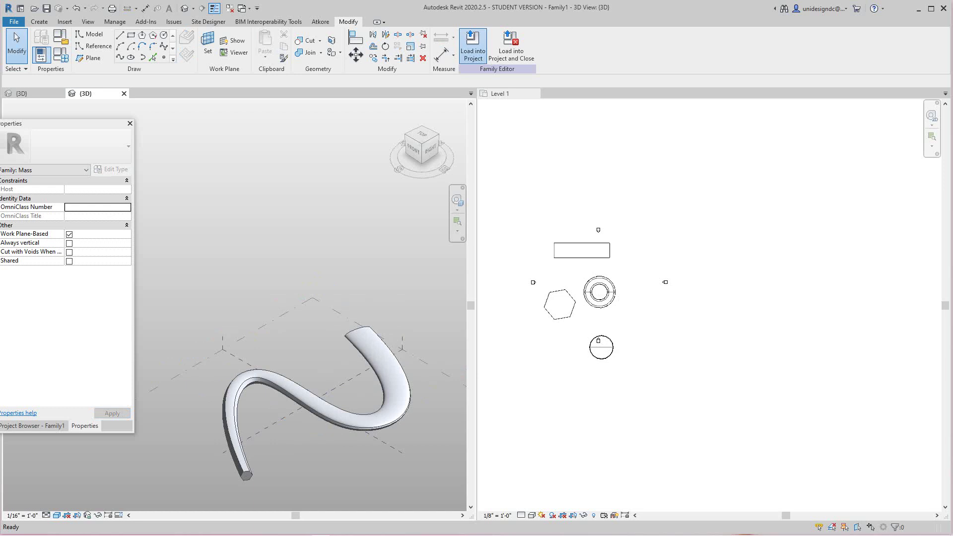
# Step: Load the mass family into the project, place one instance on Level 1 over the existing masses, and end the placement
pyautogui.click(473, 45)
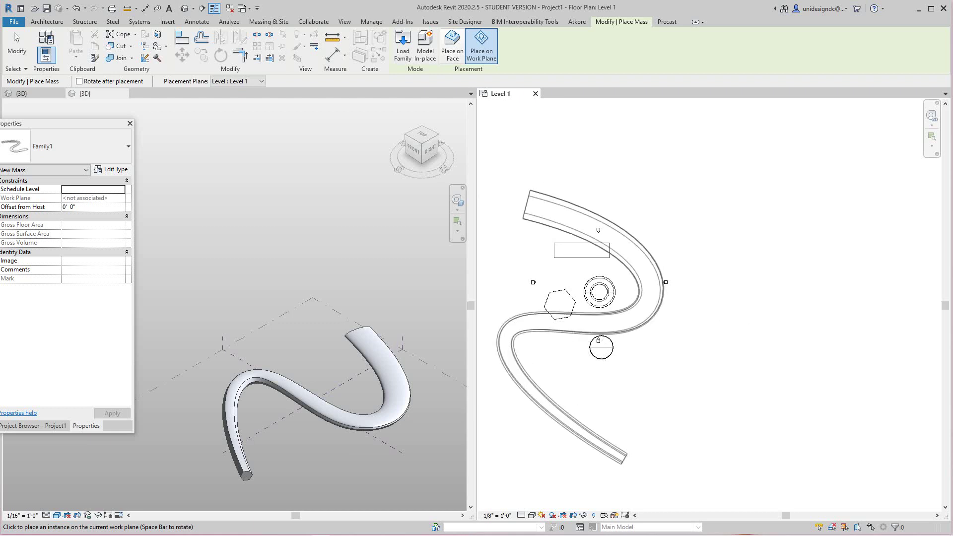
pyautogui.click(637, 332)
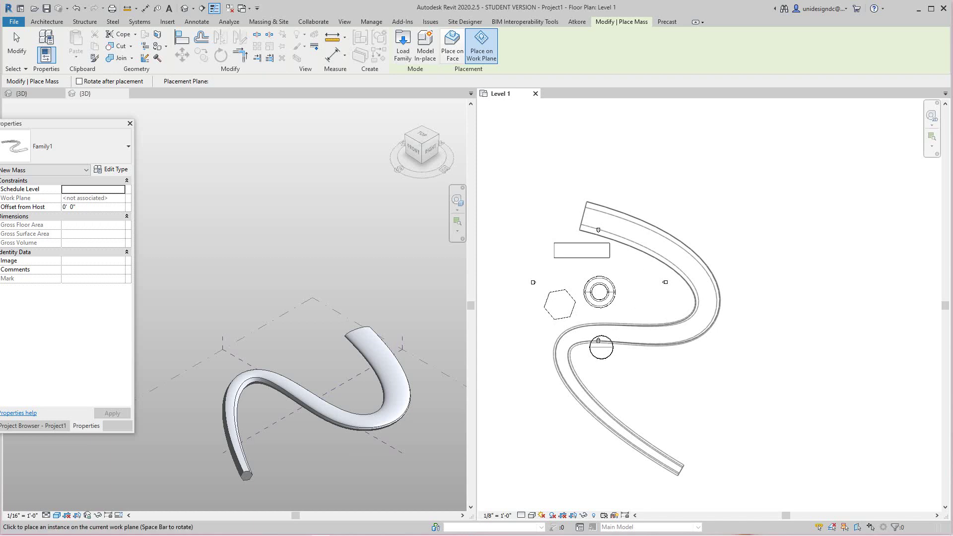
pyautogui.rightClick(715, 199)
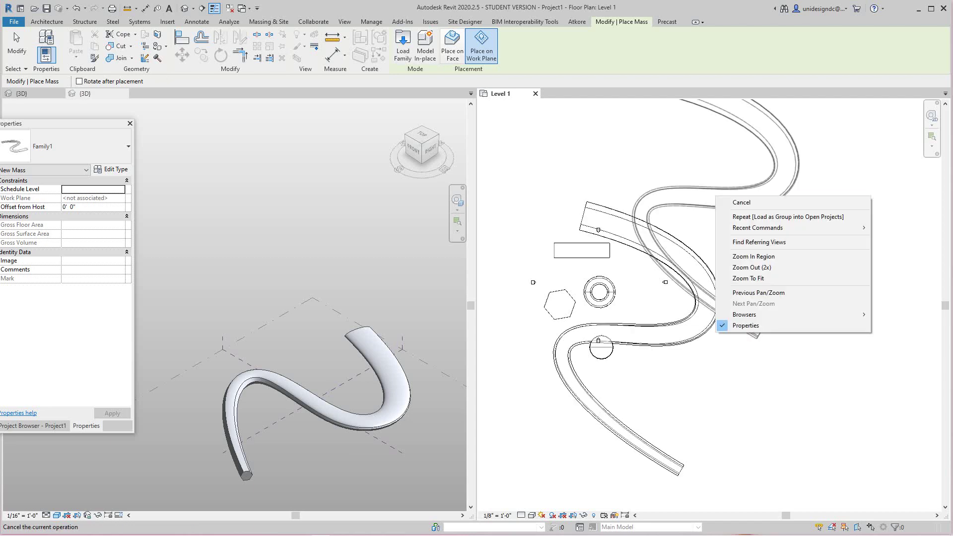
pyautogui.click(742, 202)
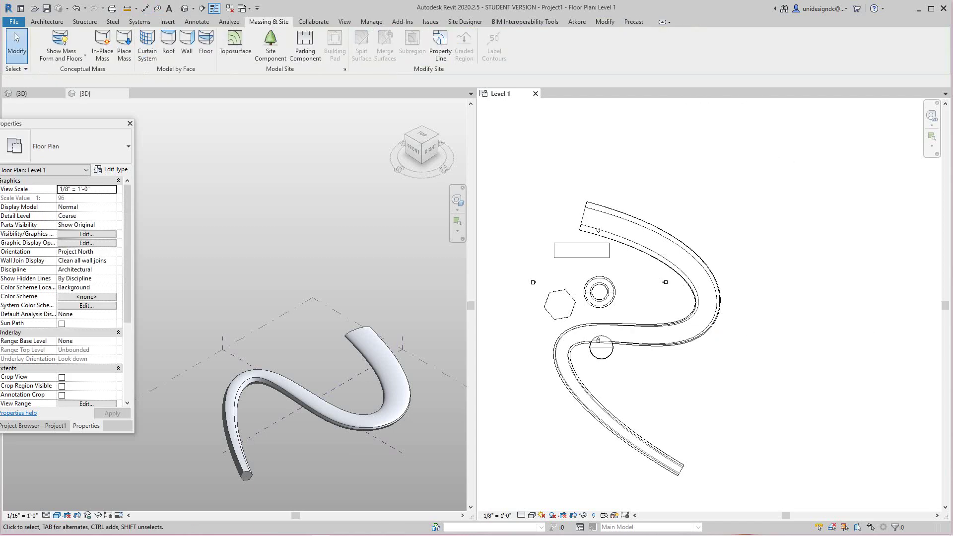
# Step: Open the project's 3D view to examine the placed spline mass beside the box, hexagonal prism, torus and sphere
pyautogui.click(22, 93)
pyautogui.scroll(-3, 617, 296)
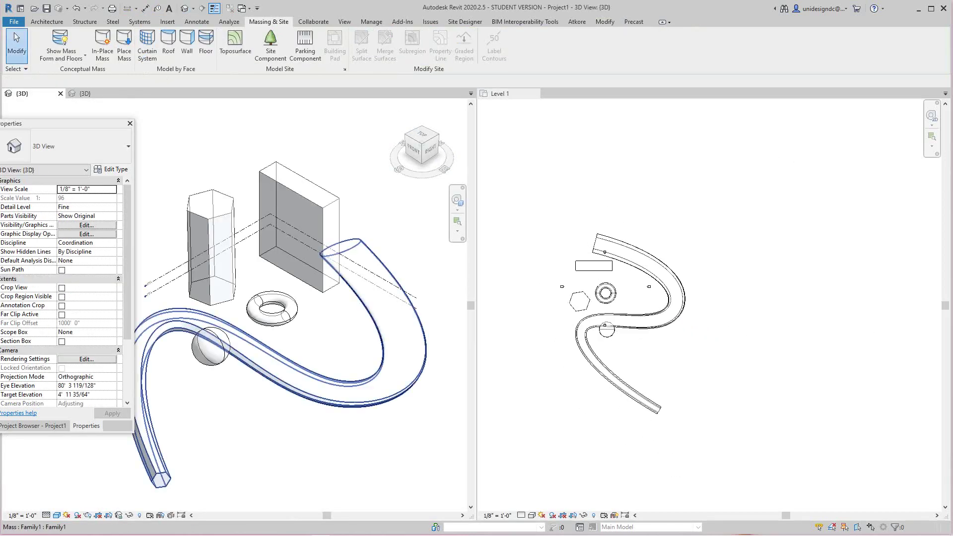
pyautogui.scroll(-2, 277, 221)
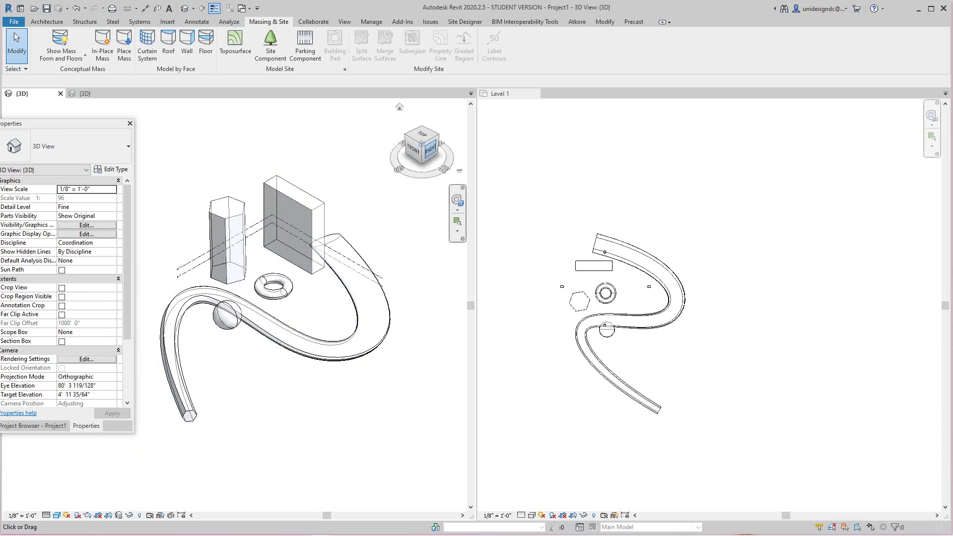
pyautogui.moveTo(424, 146)
pyautogui.mouseDown()
pyautogui.moveTo(415, 131)
pyautogui.moveTo(423, 147)
pyautogui.mouseUp()
pyautogui.scroll(5, 258, 242)
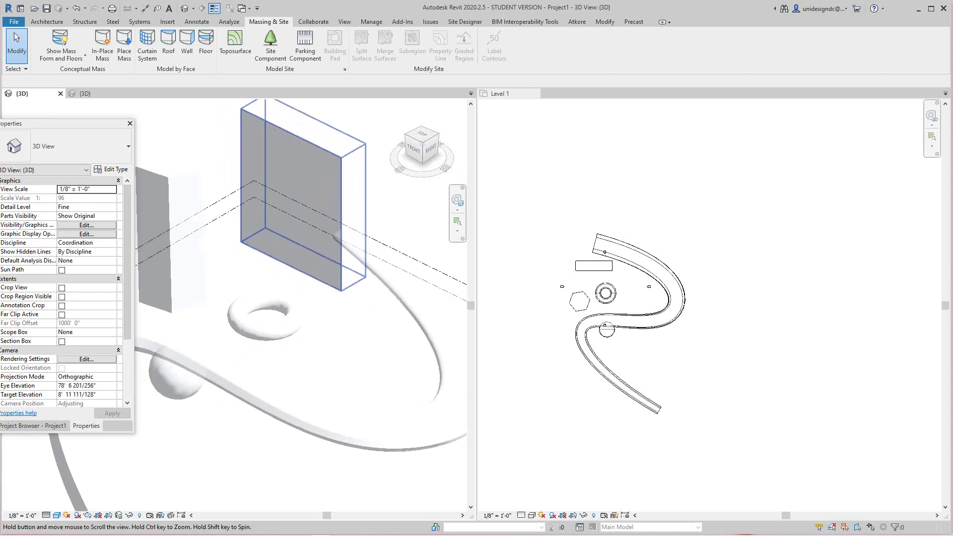
pyautogui.scroll(-3, 322, 259)
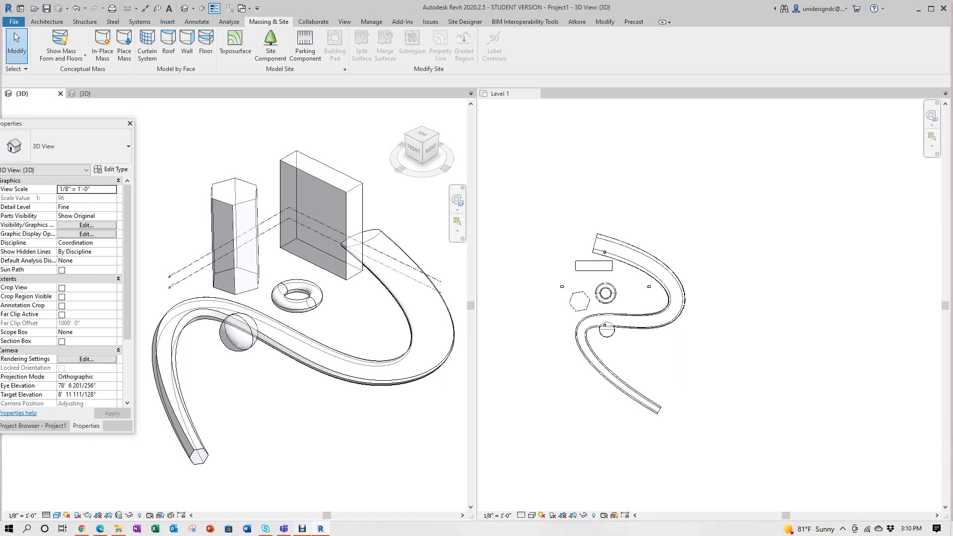
pyautogui.click(302, 529)
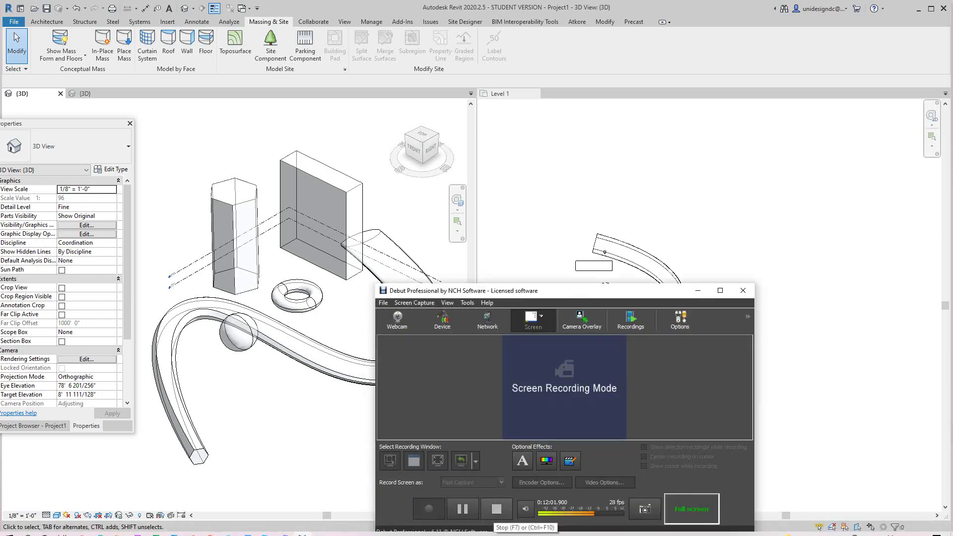